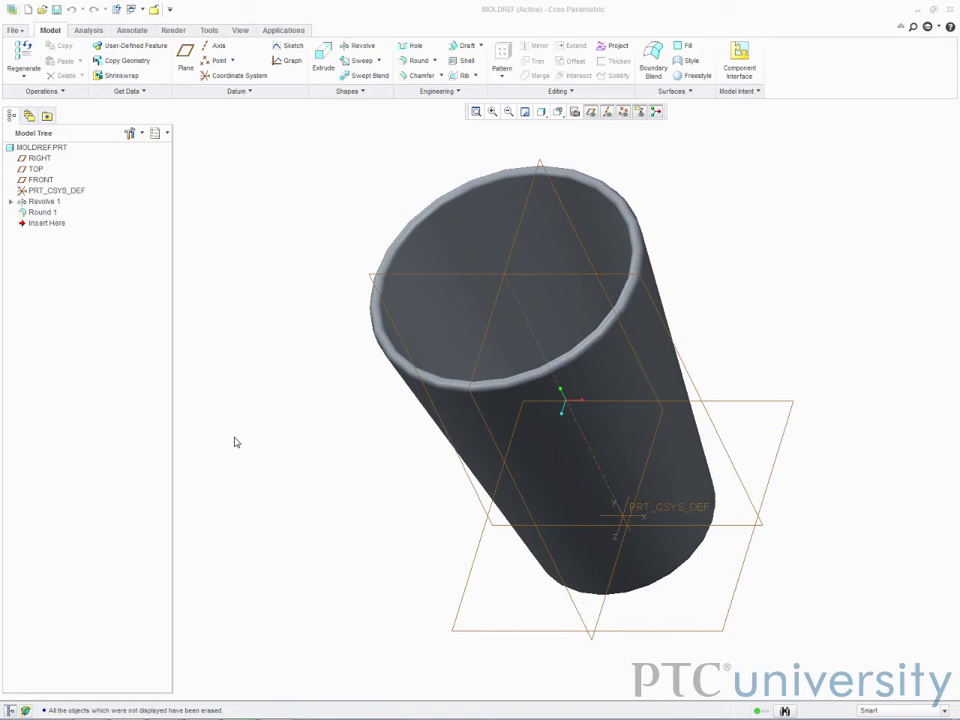
# Step: Create a new Manufacturing > Mold Cavity model named cupMold
pyautogui.click(27, 10)
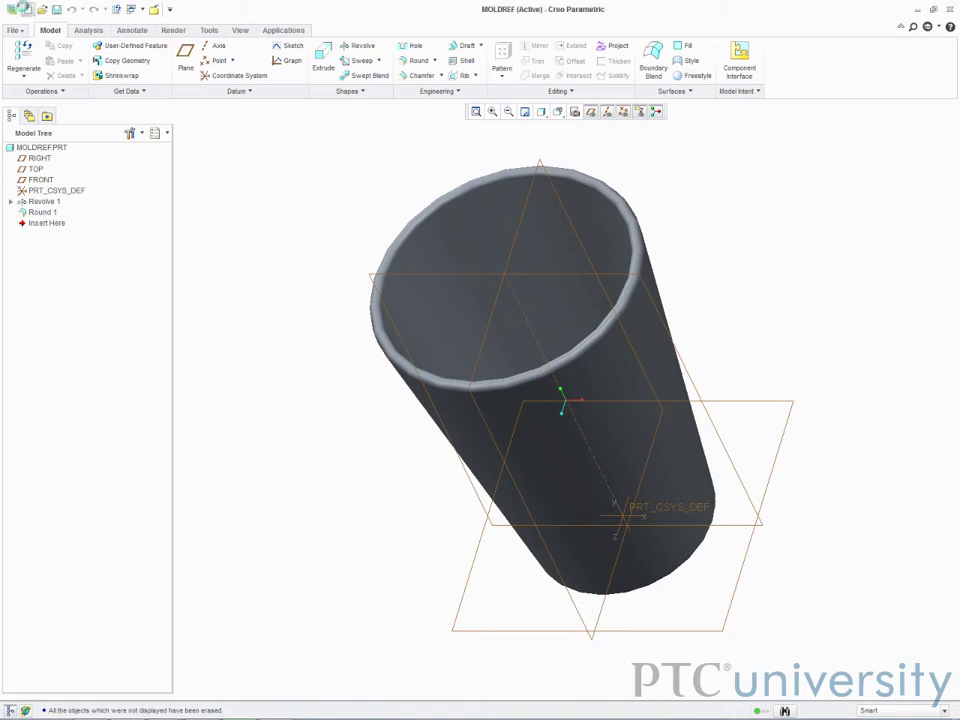
pyautogui.click(445, 324)
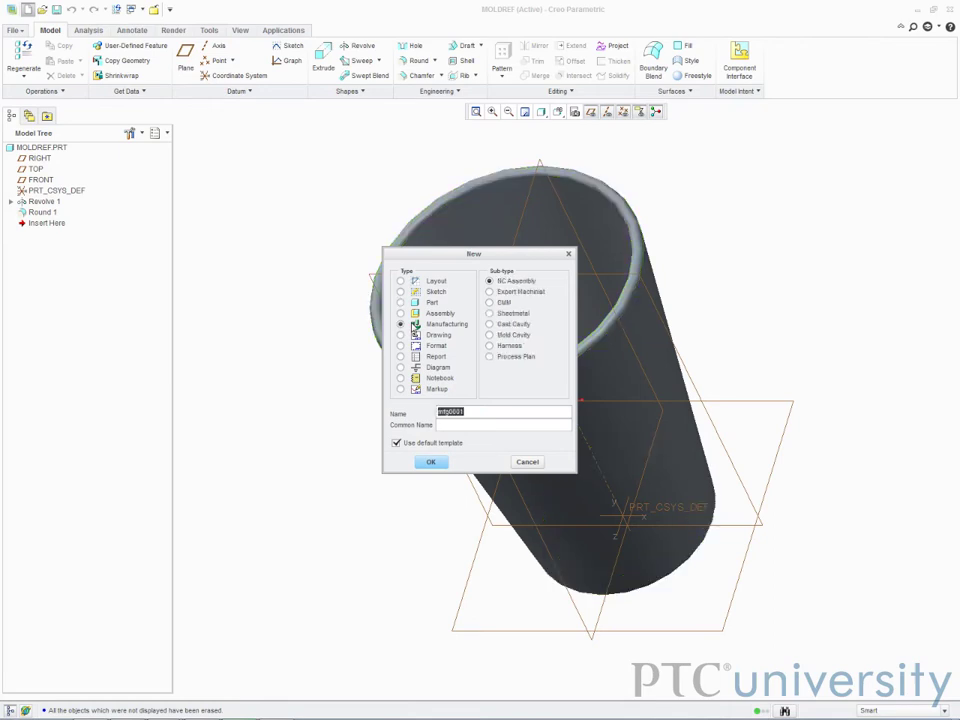
pyautogui.click(490, 335)
pyautogui.write('cupMold')
pyautogui.press('Return')
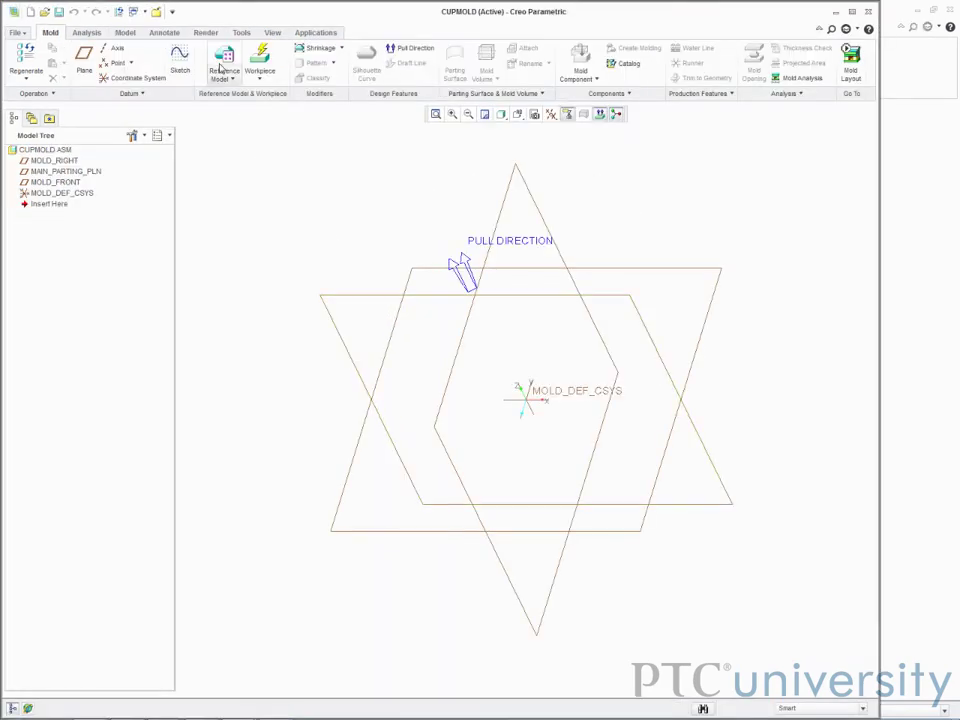
# Step: Place moldref.prt as reference model CUPMOLD_REF in a single-cavity layout, then inspect its features
pyautogui.click(221, 72)
pyautogui.click(222, 96)
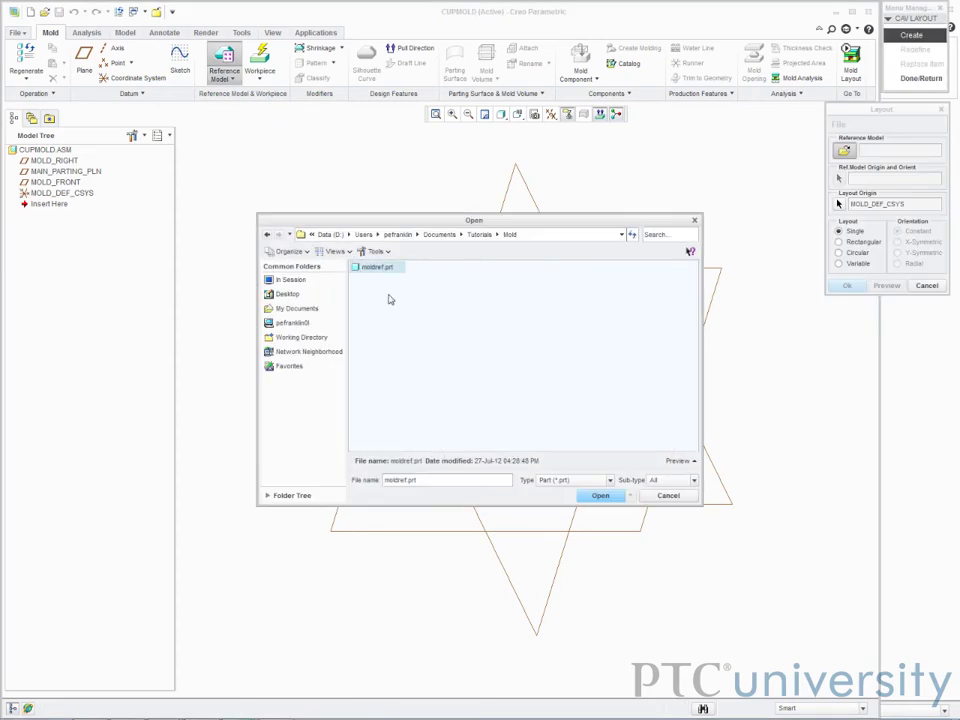
pyautogui.click(600, 495)
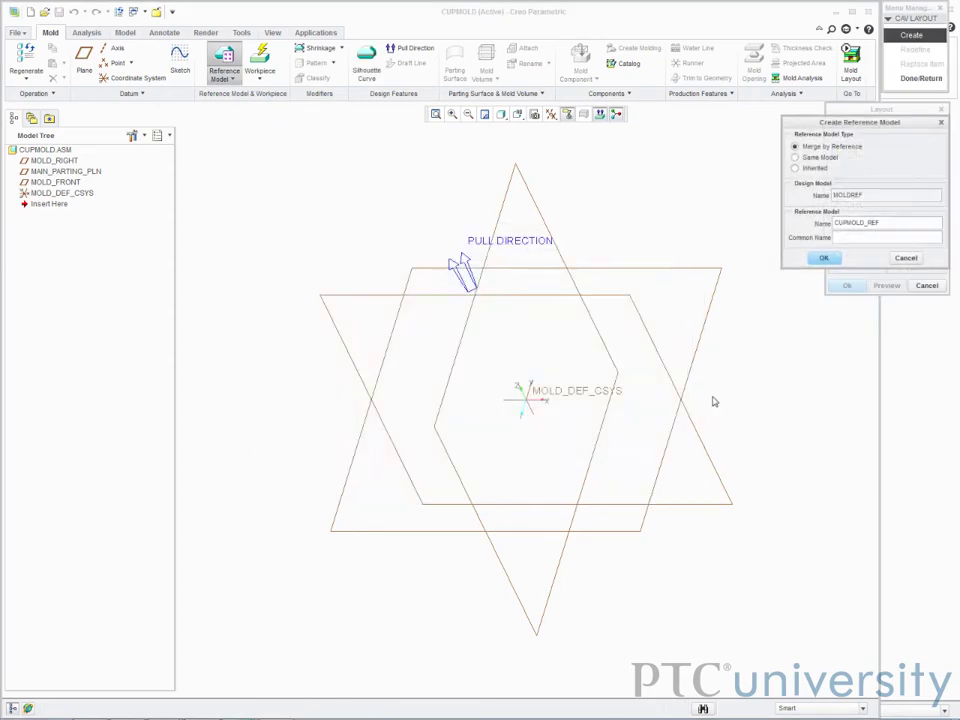
pyautogui.click(824, 258)
pyautogui.click(848, 285)
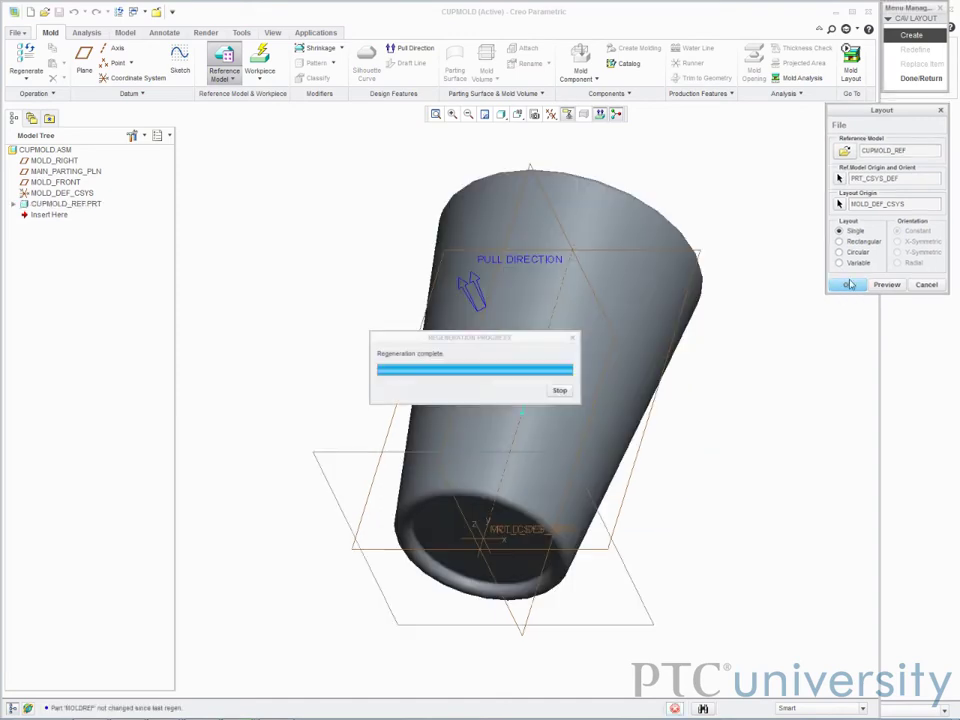
pyautogui.click(918, 78)
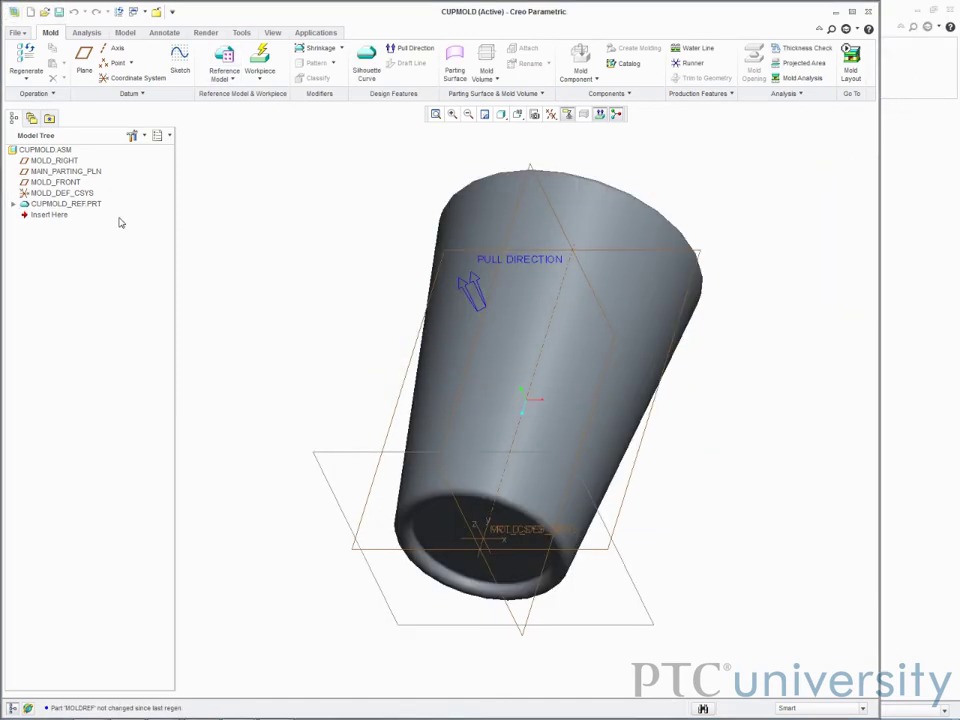
pyautogui.click(13, 204)
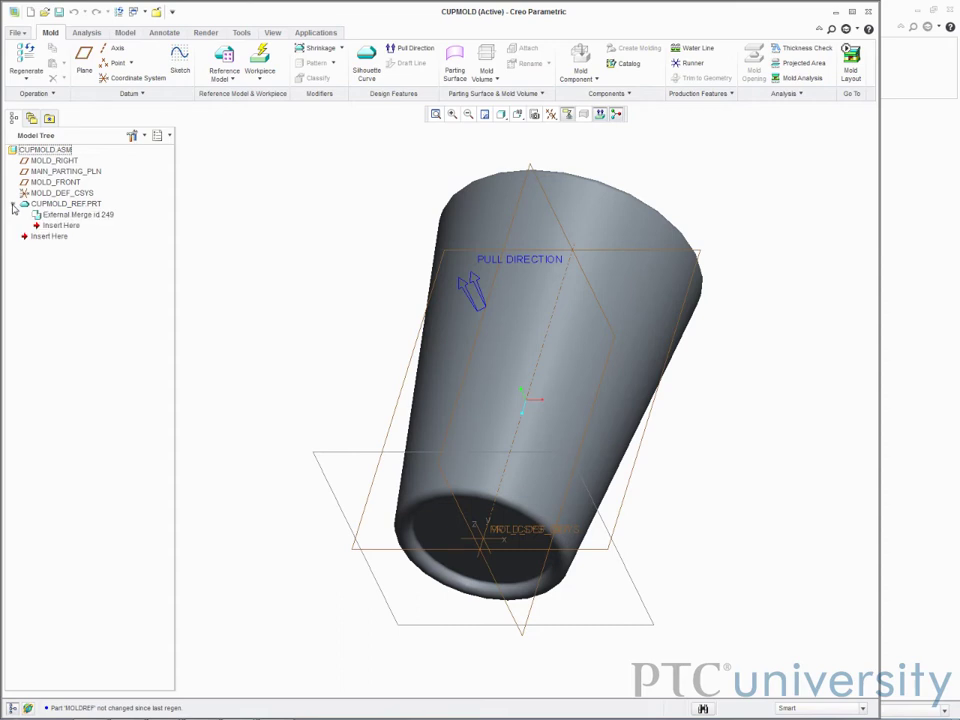
# Step: Redefine the pull direction as perpendicular to the MOLD_FRONT plane
pyautogui.click(13, 204)
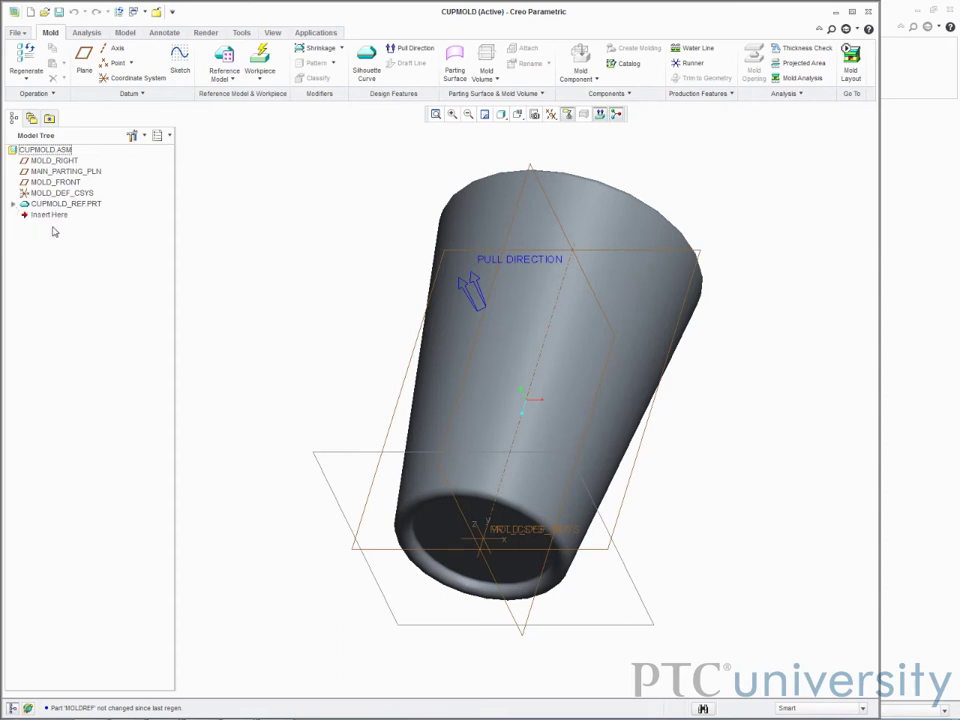
pyautogui.click(337, 364)
pyautogui.moveTo(337, 364)
pyautogui.mouseDown(button='middle')
pyautogui.moveTo(504, 304)
pyautogui.moveTo(317, 341)
pyautogui.moveTo(369, 182)
pyautogui.mouseUp(button='middle')
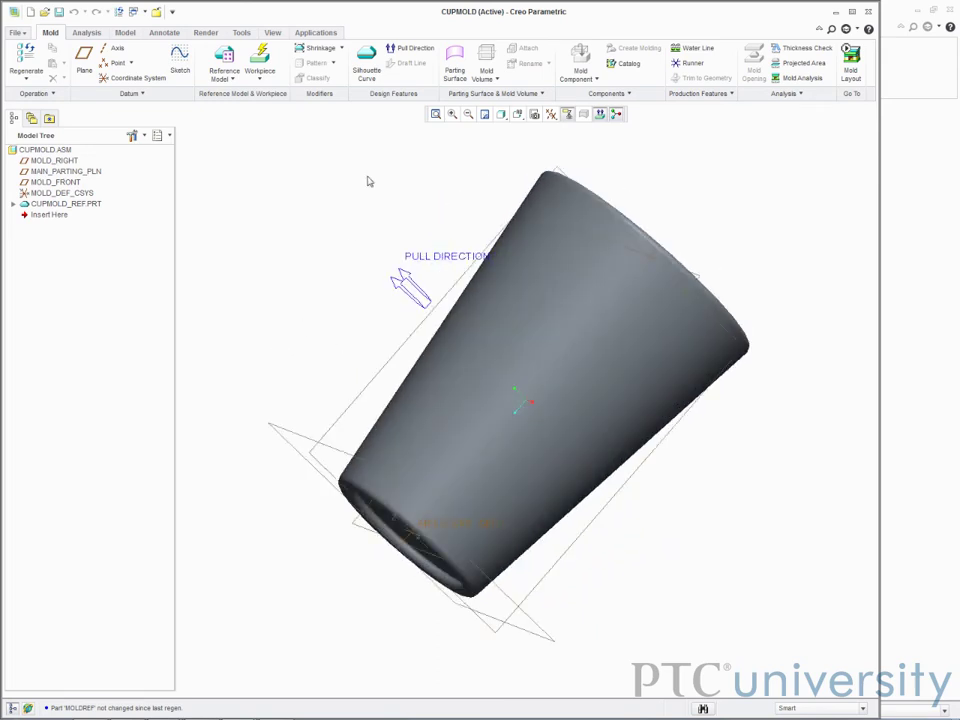
pyautogui.click(405, 46)
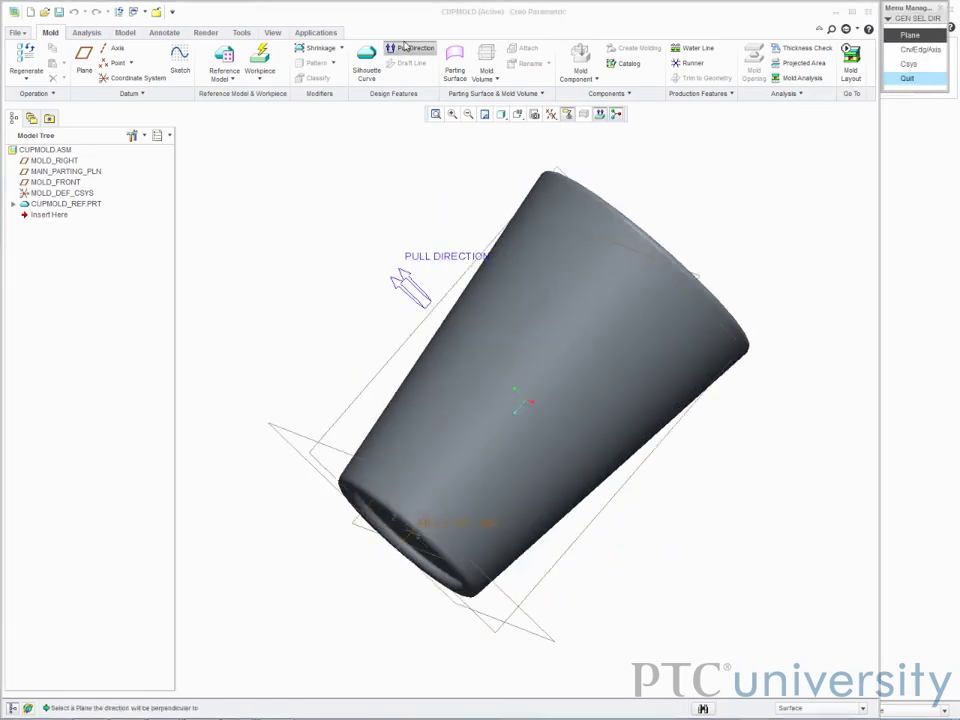
pyautogui.click(291, 434)
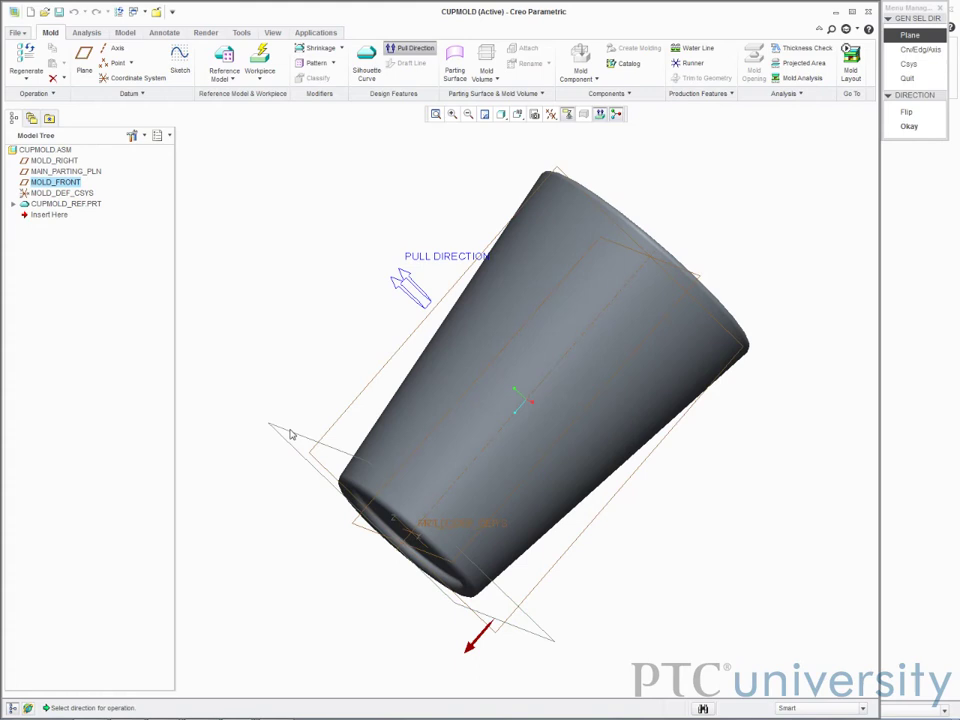
pyautogui.click(910, 126)
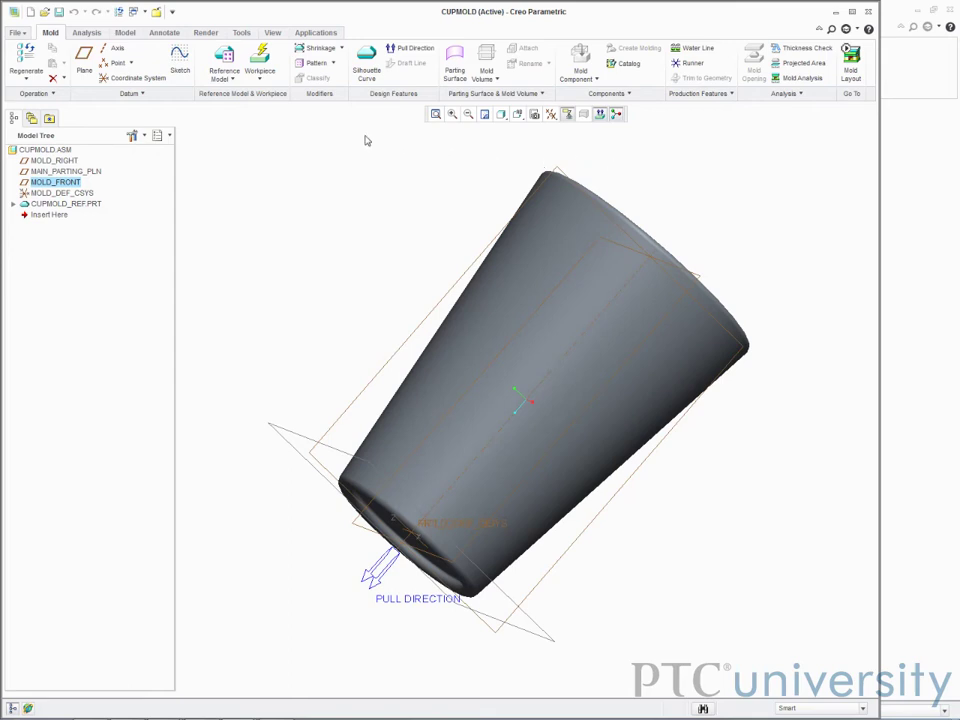
pyautogui.click(258, 79)
# Step: Start an automatic workpiece at MOLD_DEF_CSYS with all six offsets set to 2
pyautogui.click(258, 95)
pyautogui.click(62, 193)
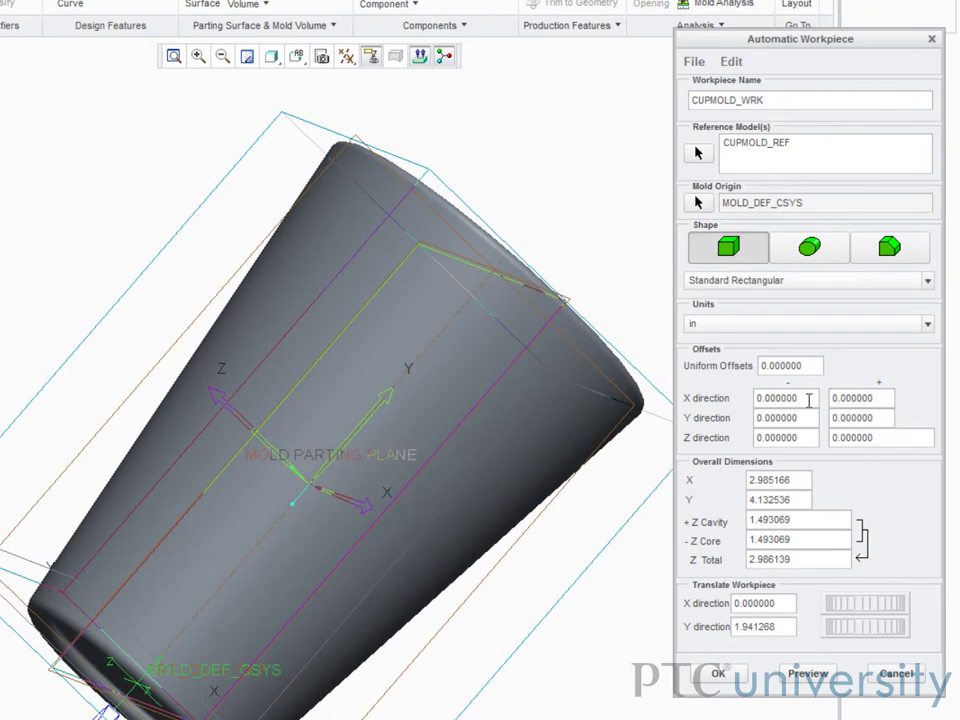
pyautogui.click(778, 398)
pyautogui.write('2')
pyautogui.press('Tab')
pyautogui.write('2')
pyautogui.press('Tab')
pyautogui.write('2')
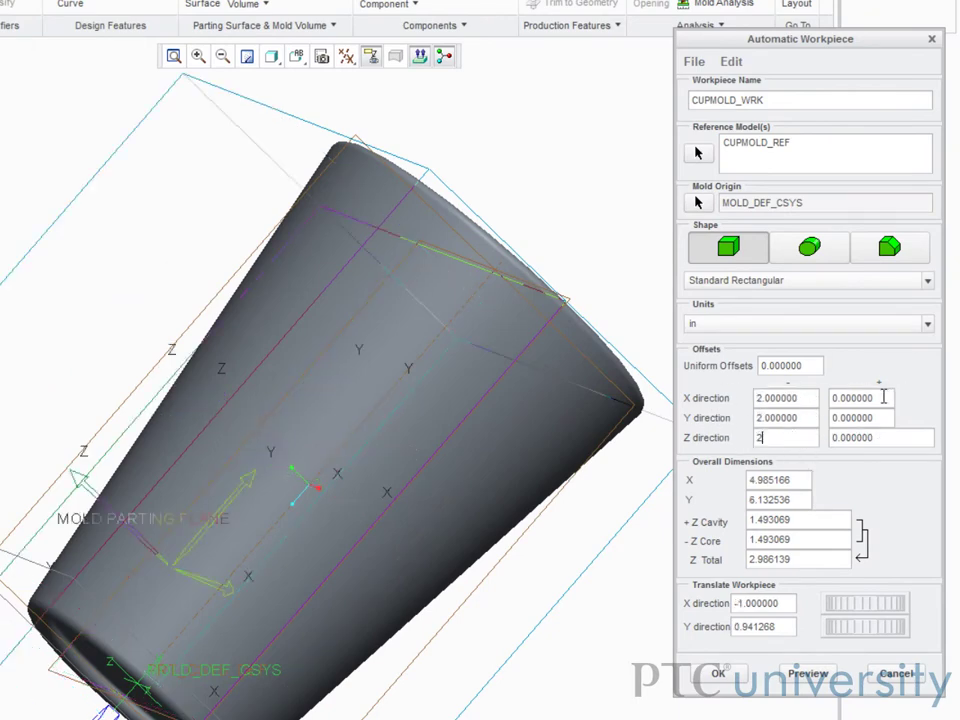
pyautogui.press('Tab')
pyautogui.write('2')
pyautogui.press('Tab')
pyautogui.write('2')
pyautogui.press('Tab')
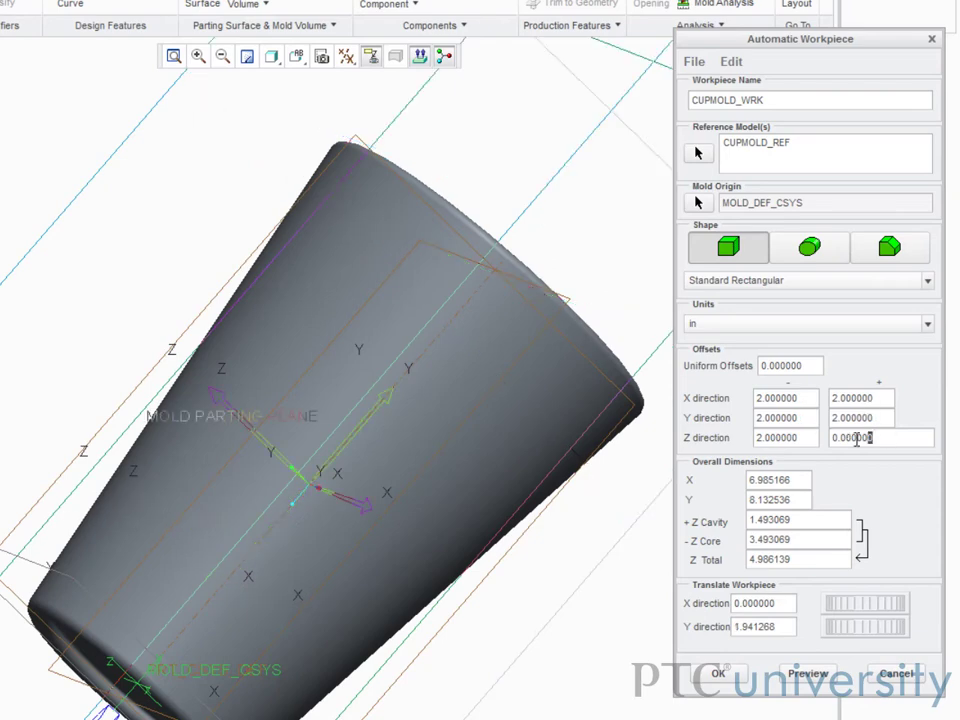
pyautogui.write('2')
pyautogui.press('Tab')
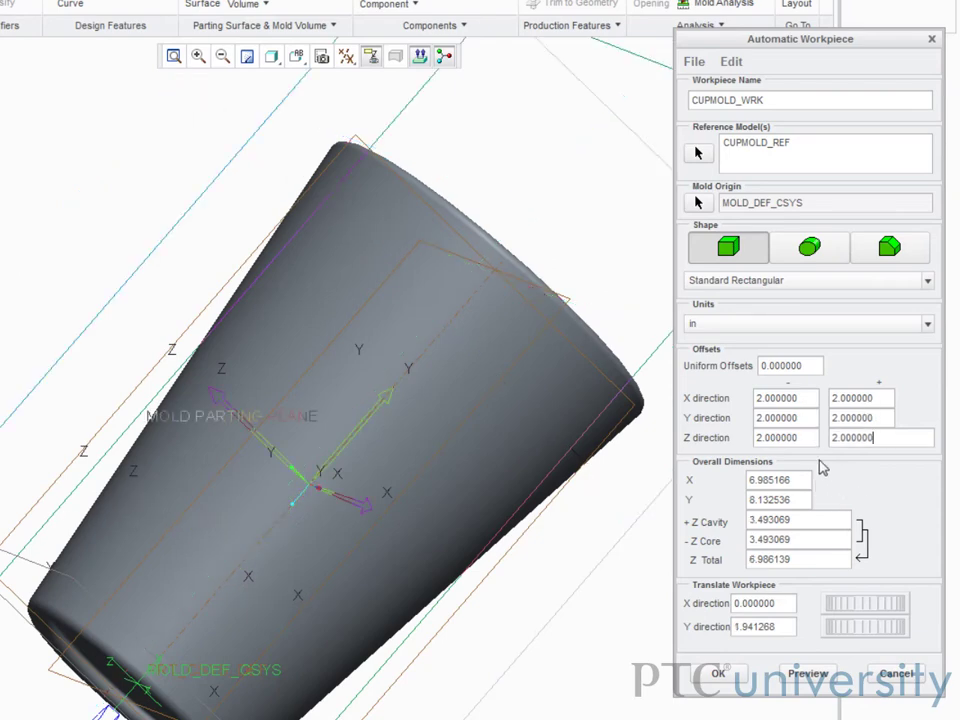
# Step: Set the workpiece's overall X to 7, Y to 8, and +Z cavity depth to 3.5
pyautogui.doubleClick(795, 480)
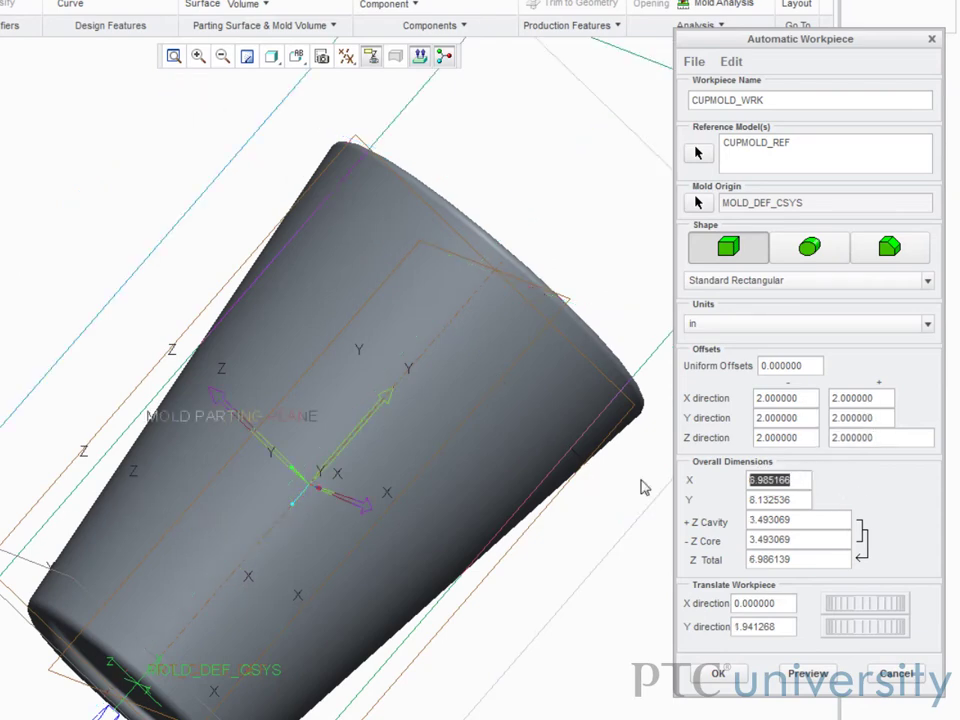
pyautogui.write('7')
pyautogui.press('Tab')
pyautogui.write('8')
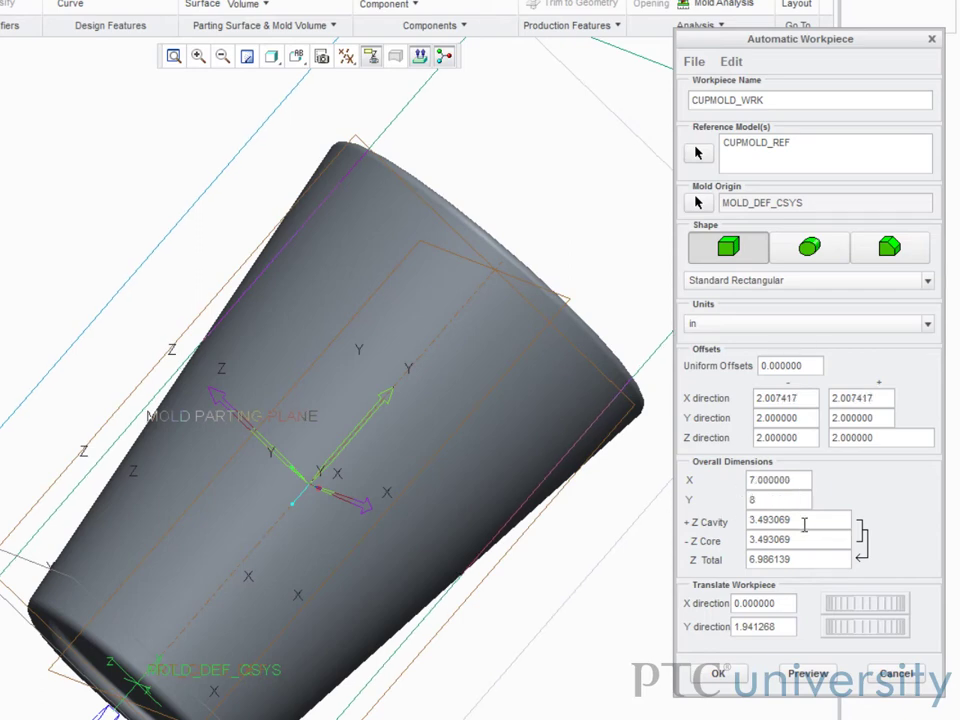
pyautogui.press('Tab')
pyautogui.write('3.5')
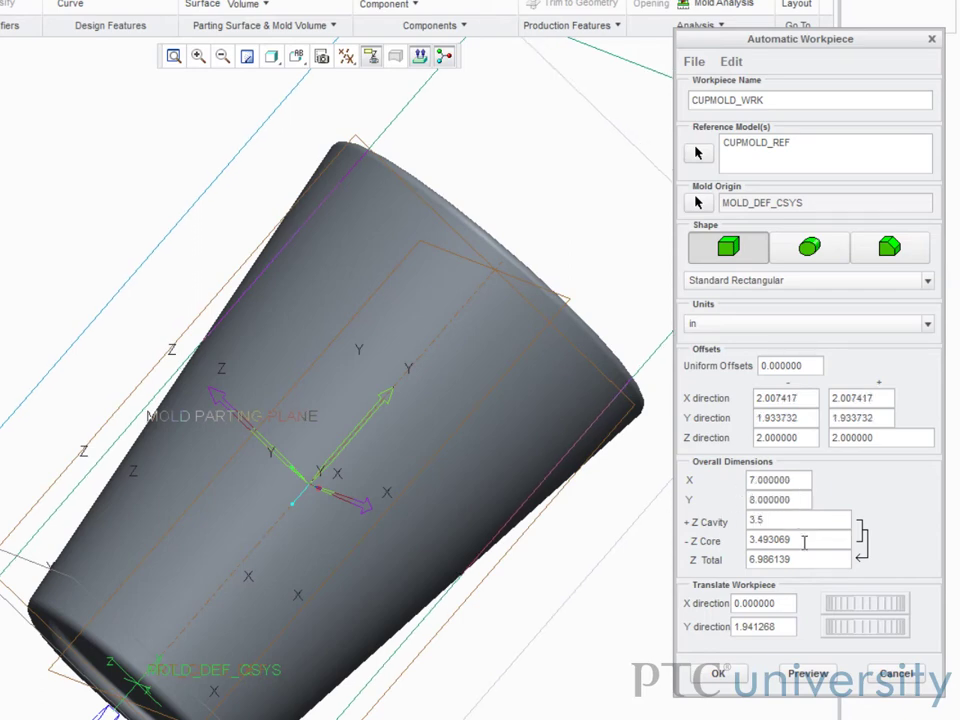
pyautogui.press('Tab')
# Step: Set the -Z core depth to 3.5 and create the workpiece, viewed with pull direction up
pyautogui.write('3.5')
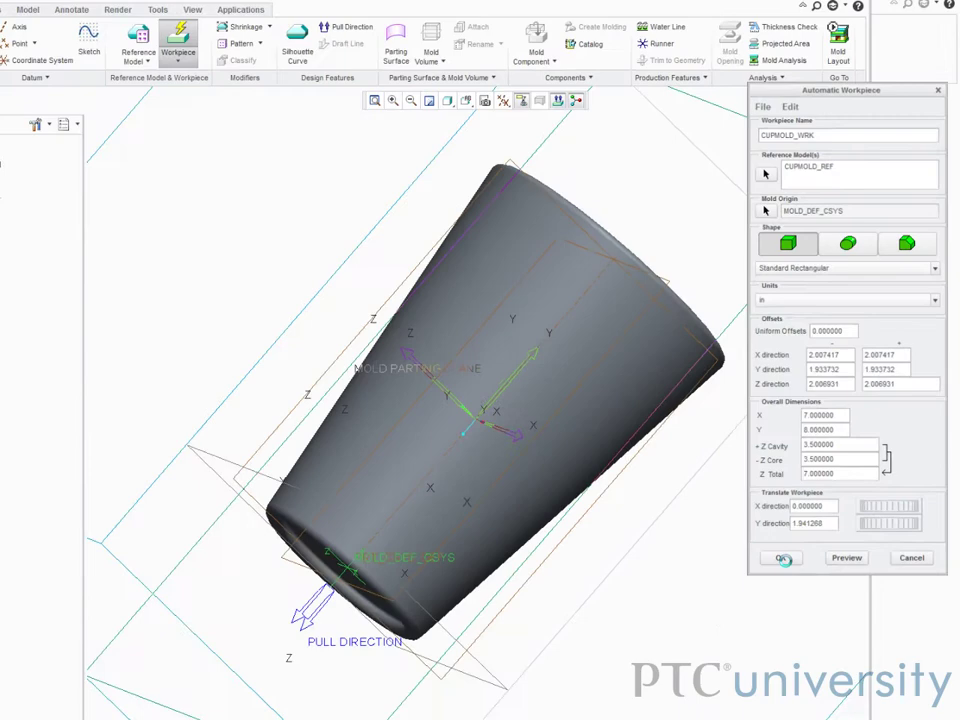
pyautogui.click(757, 638)
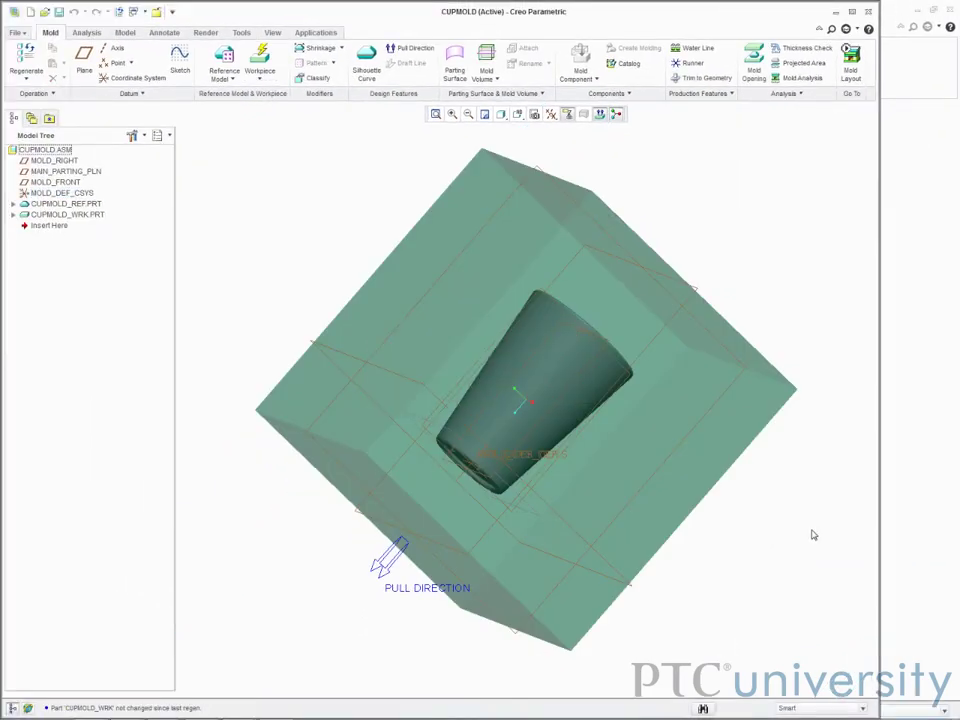
pyautogui.moveTo(321, 579); pyautogui.dragTo(518, 410, button='middle')
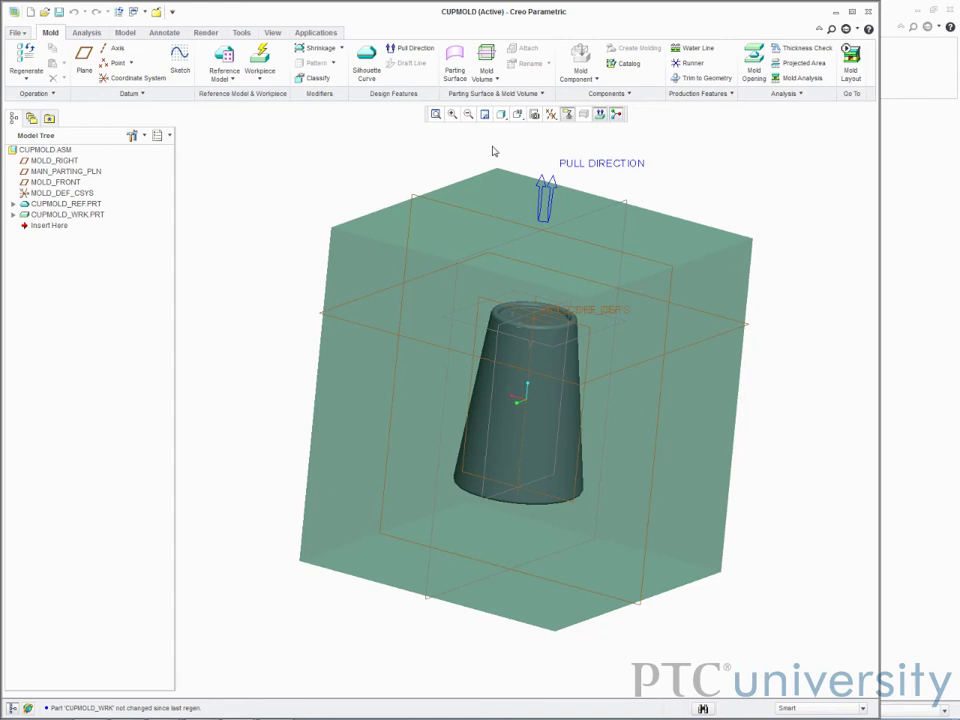
# Step: Create silhouette curve SILH_CURVE_1 of the cup with default settings
pyautogui.click(366, 63)
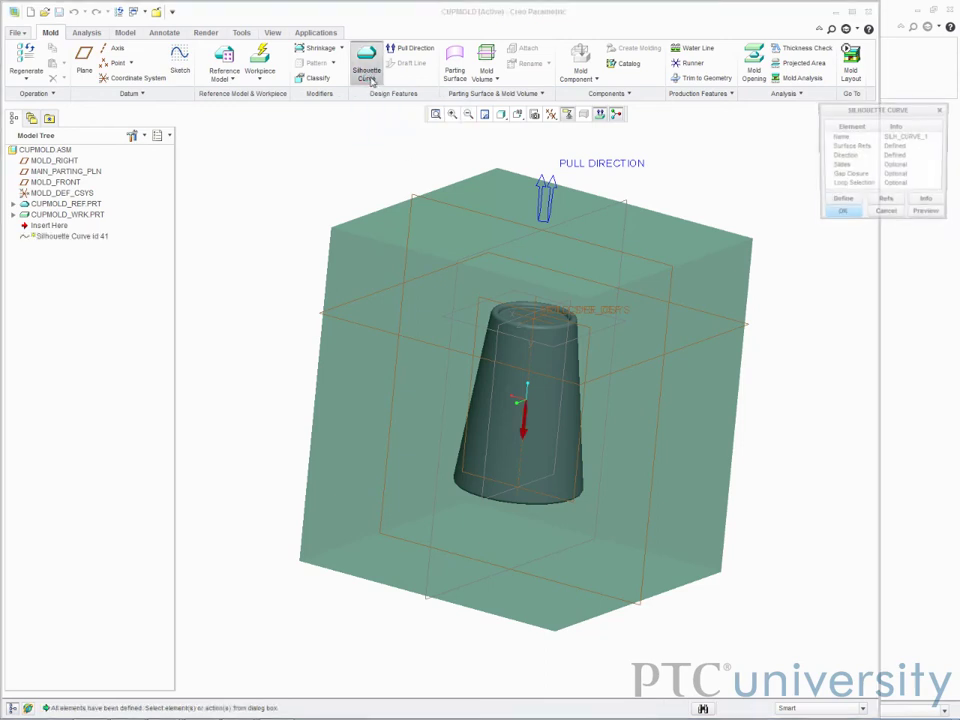
pyautogui.click(840, 214)
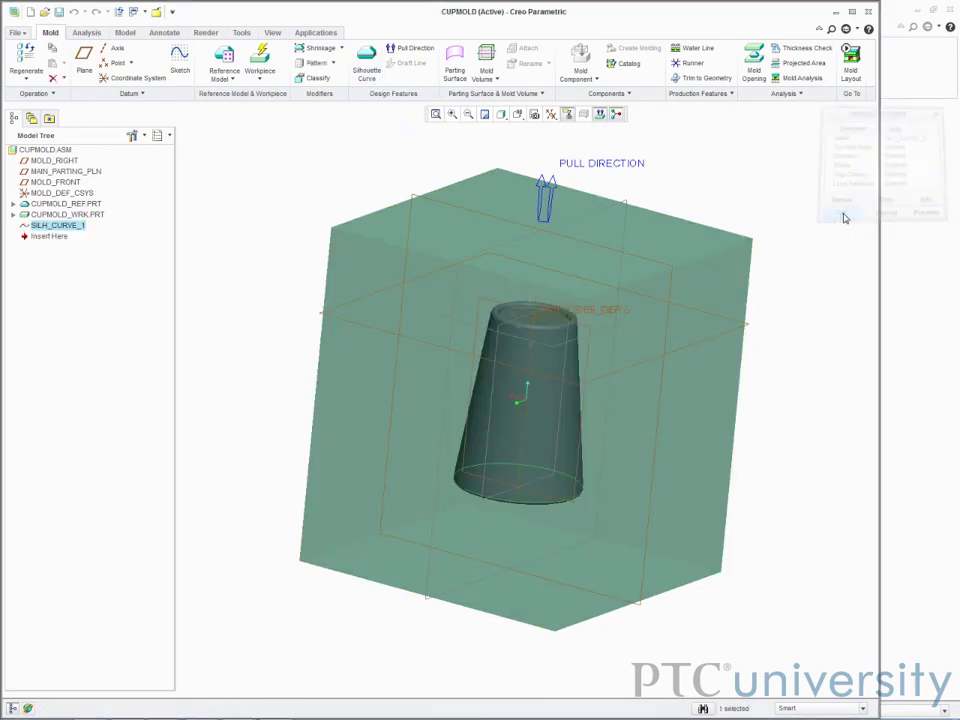
pyautogui.click(844, 218)
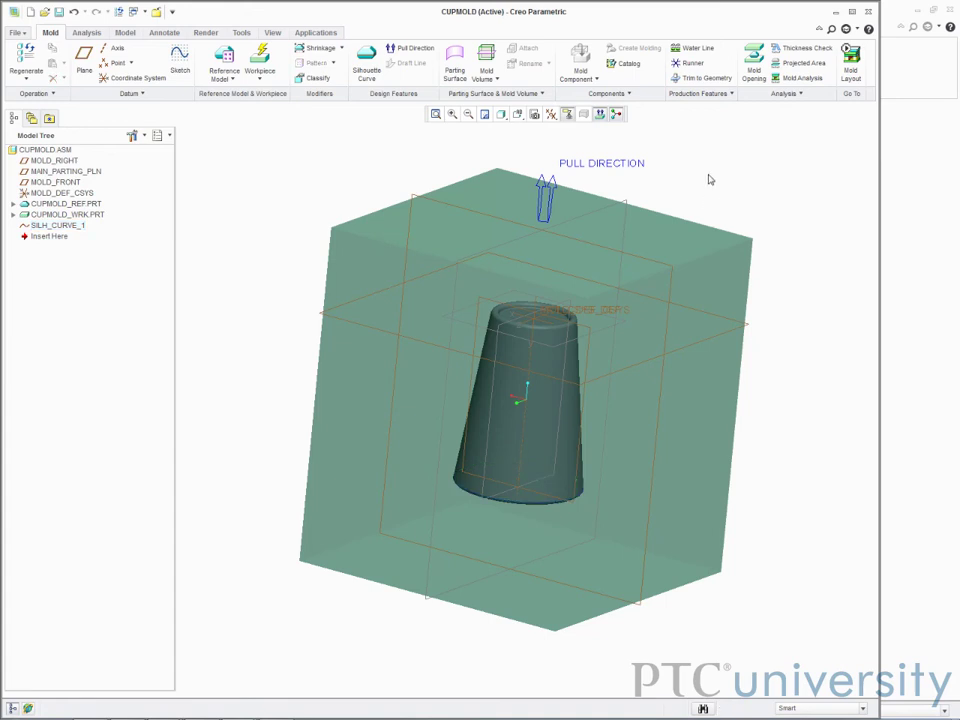
# Step: Create a skirt parting surface bounded by SILH_CURVE_1
pyautogui.click(455, 68)
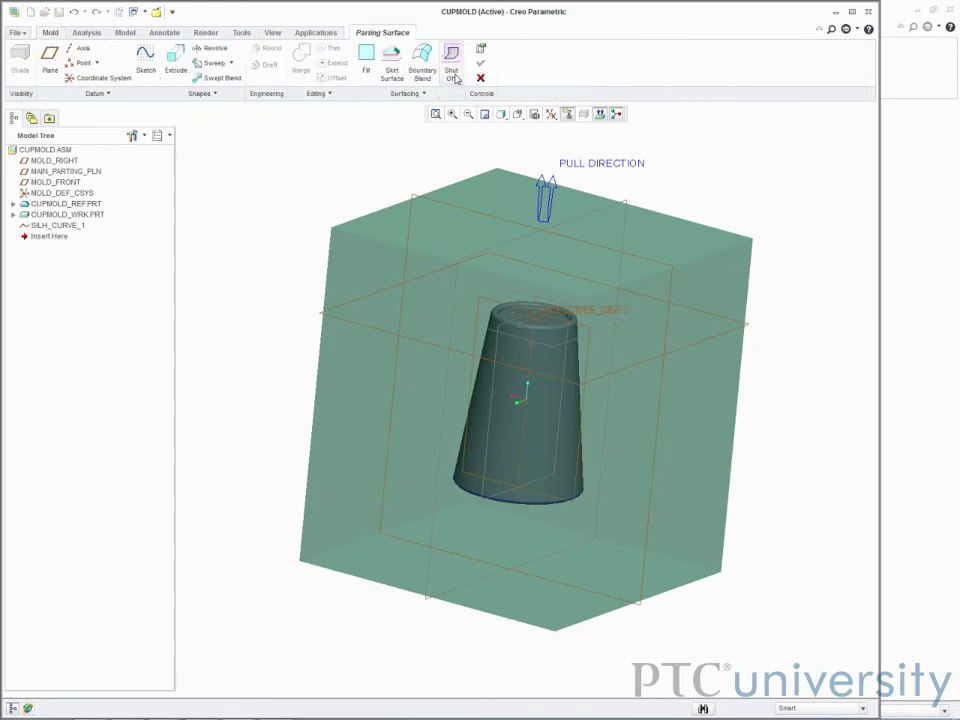
pyautogui.click(392, 66)
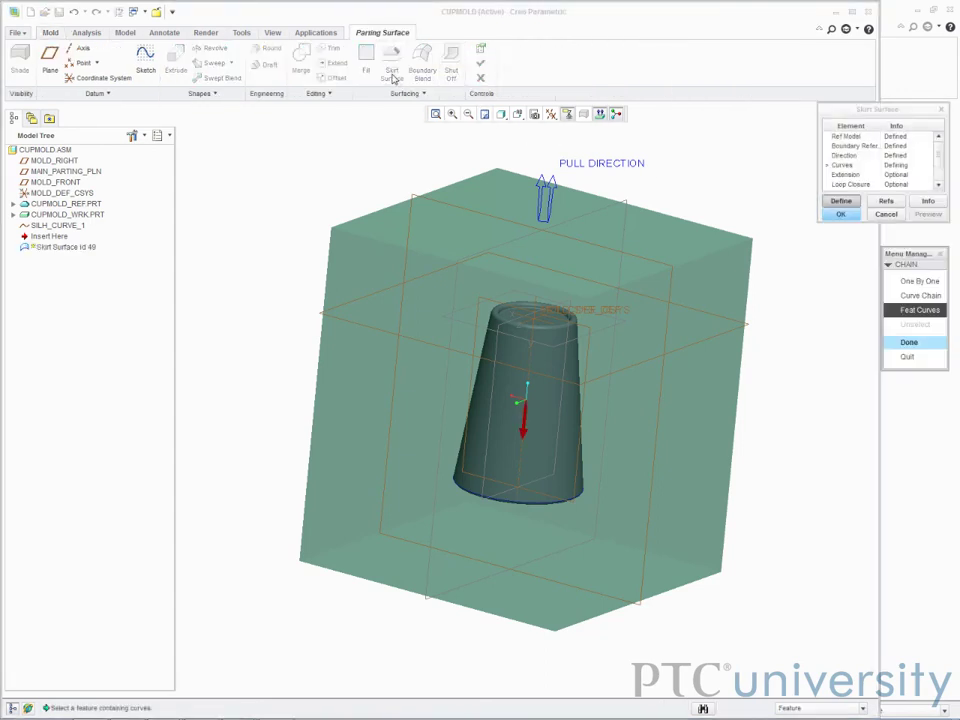
pyautogui.click(519, 503)
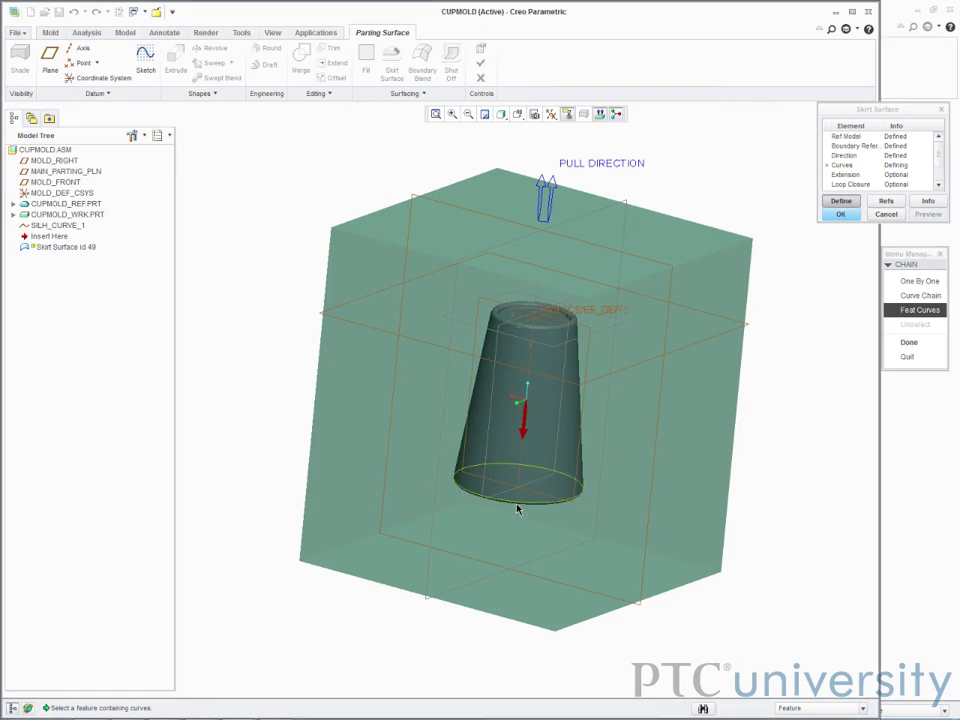
pyautogui.click(907, 342)
pyautogui.click(846, 217)
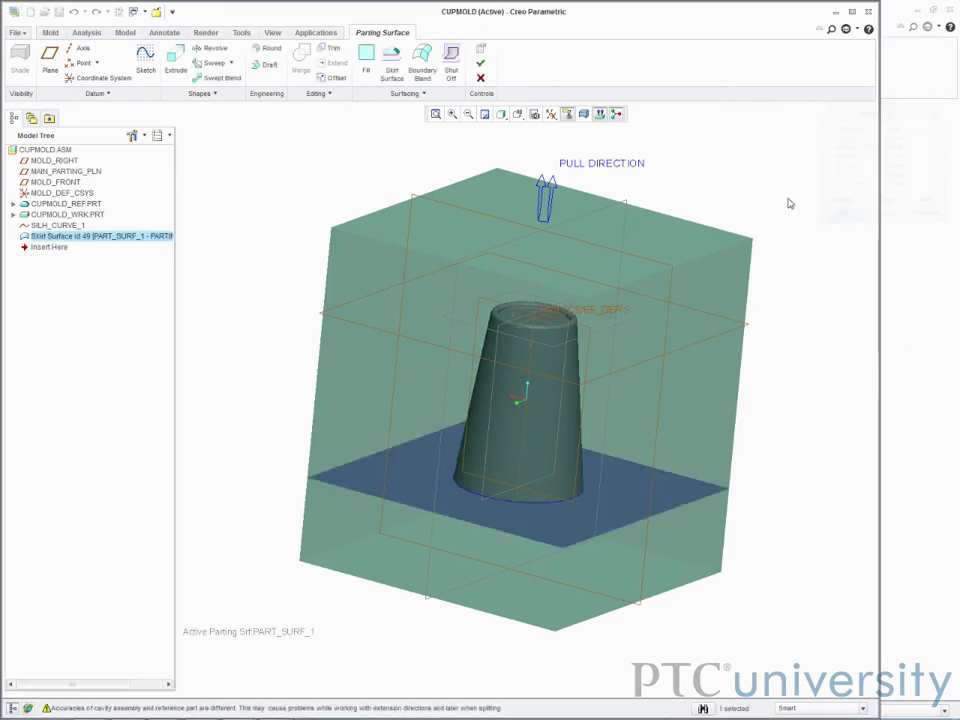
# Step: Finish the parting surface PART_SURF_1 and show the Mold Volume options
pyautogui.click(480, 62)
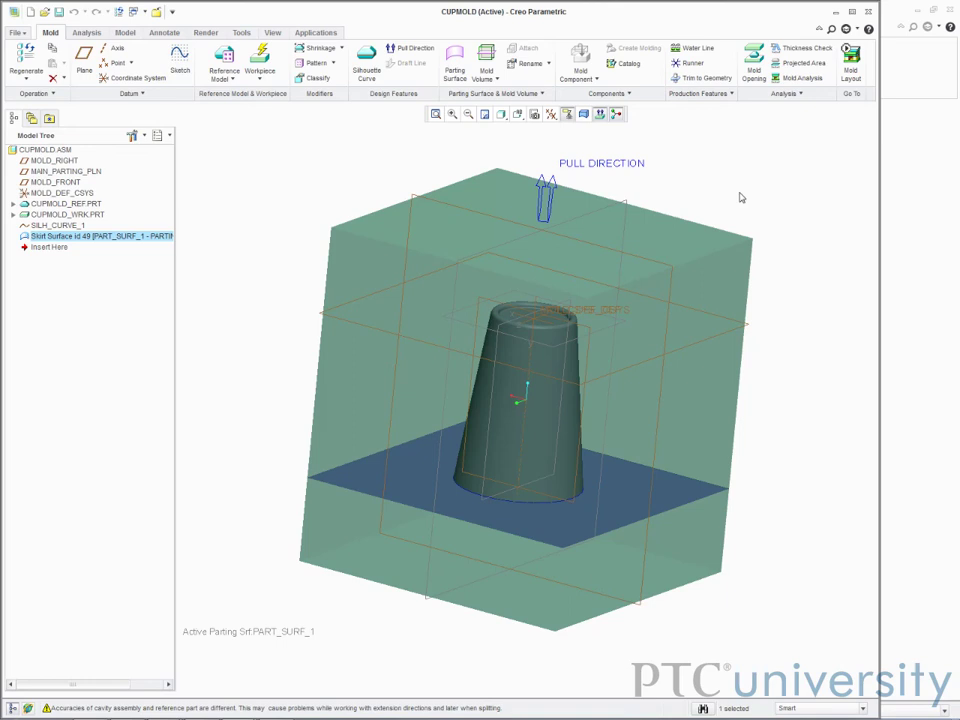
pyautogui.click(497, 81)
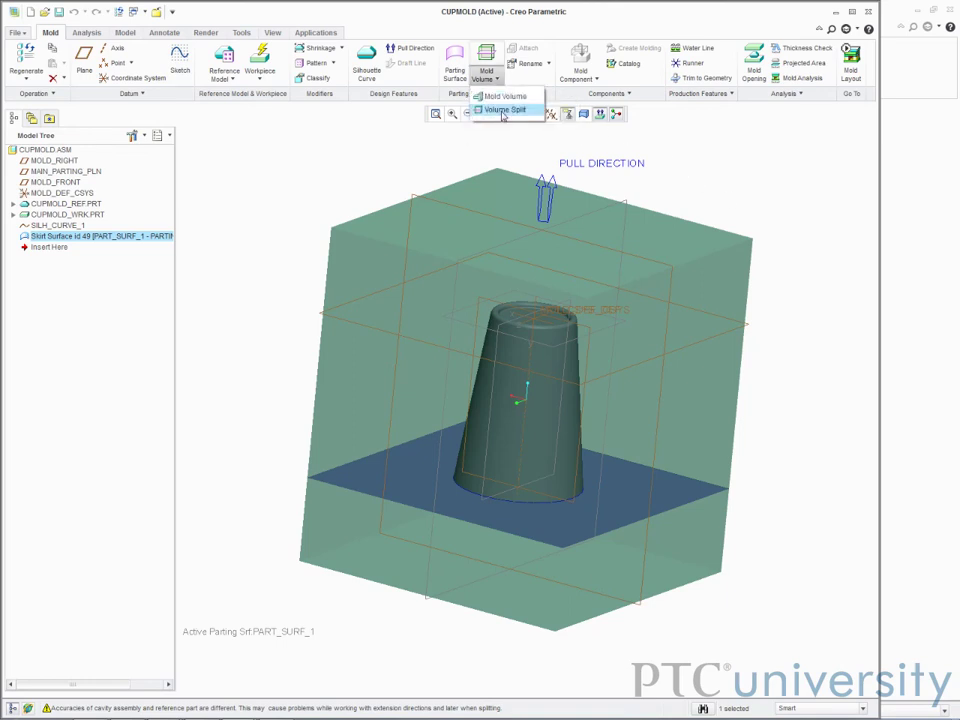
# Step: Split all workpieces into two volumes along skirt surface PART_SURF_1
pyautogui.click(503, 110)
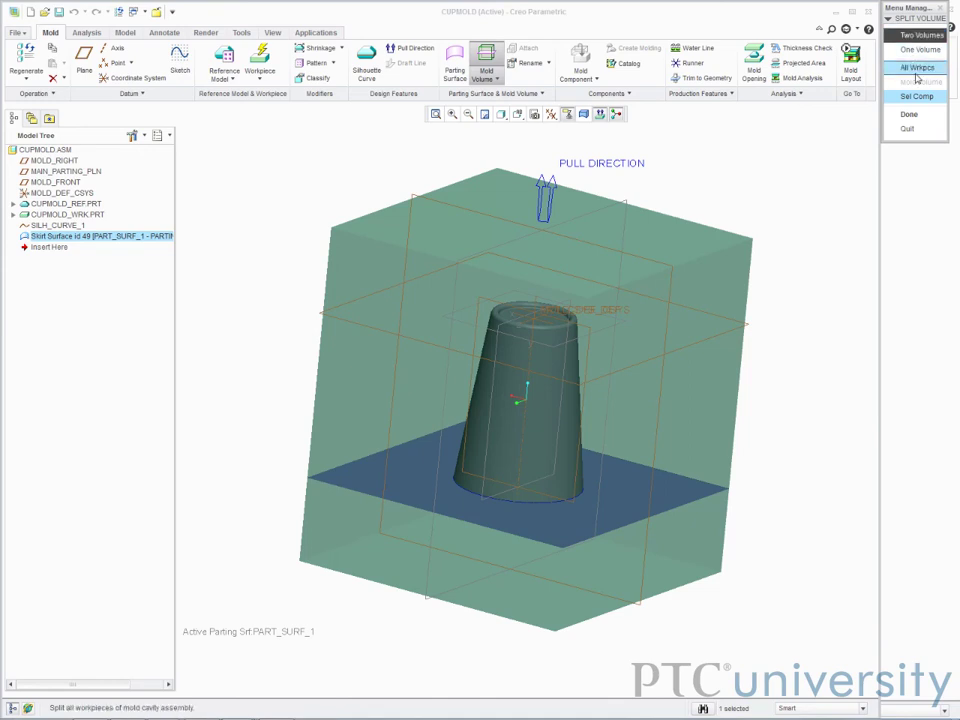
pyautogui.click(911, 114)
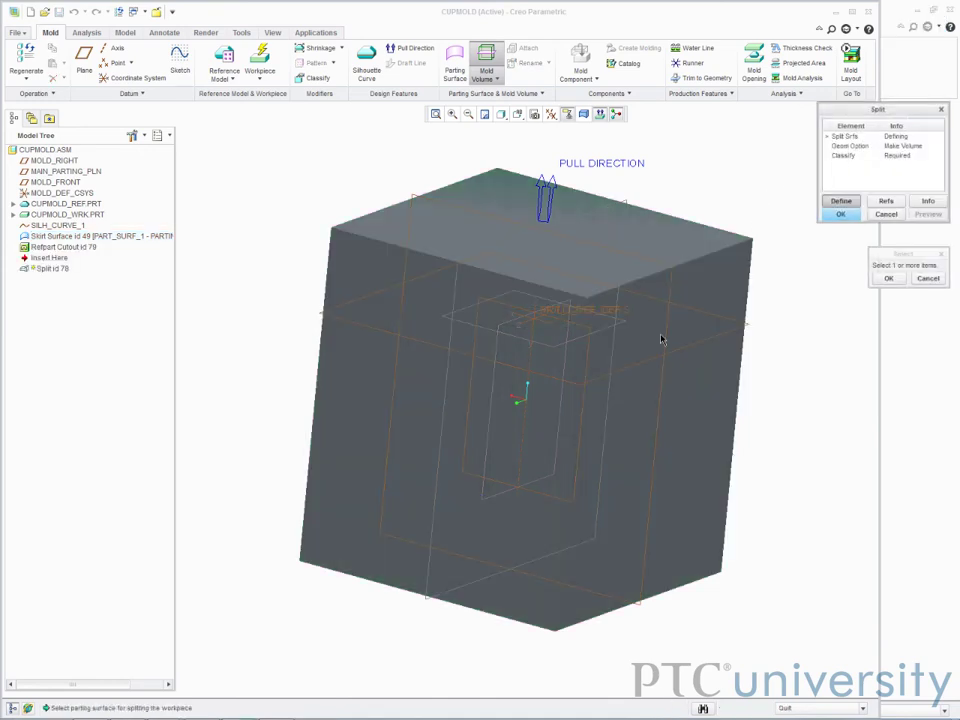
pyautogui.click(591, 499)
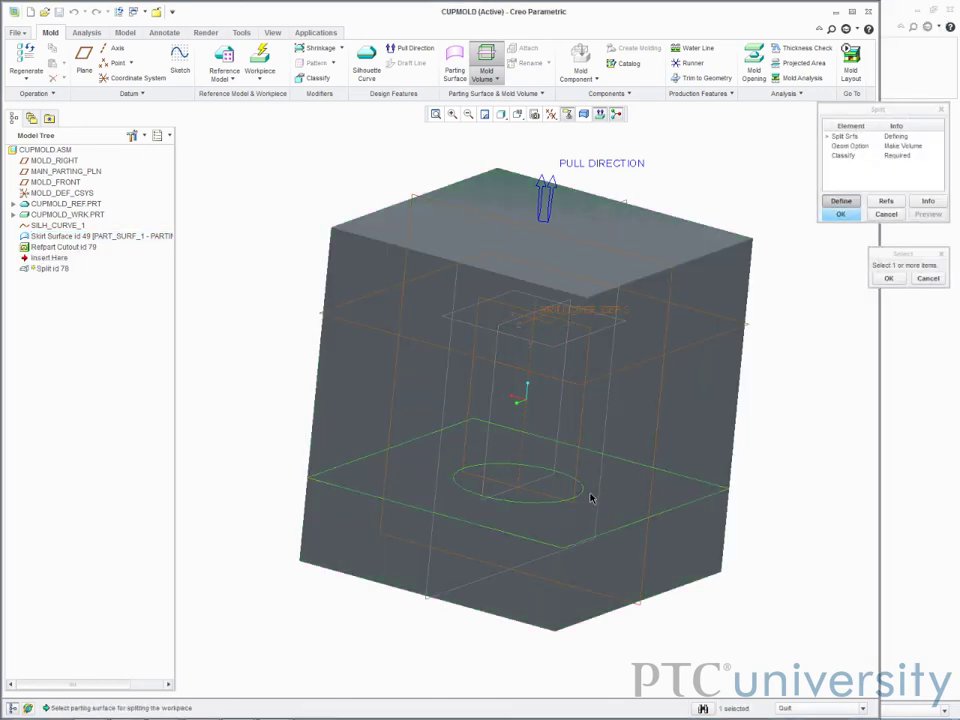
pyautogui.click(886, 279)
pyautogui.click(841, 214)
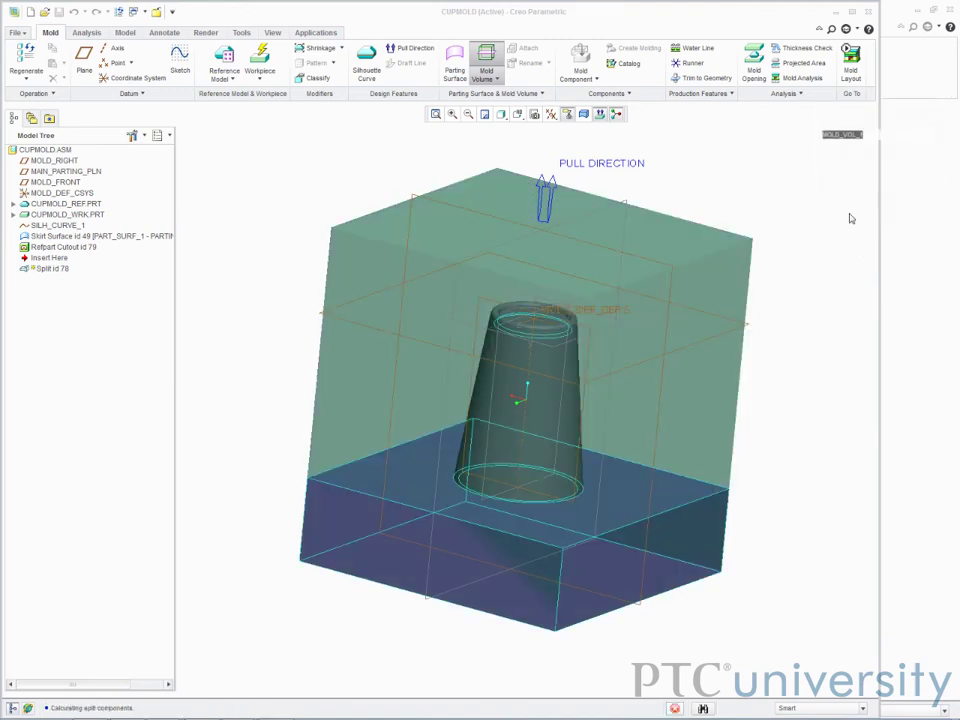
# Step: Name the volumes CupCore and CupCavity, then highlight each one from the model tree
pyautogui.write('C')
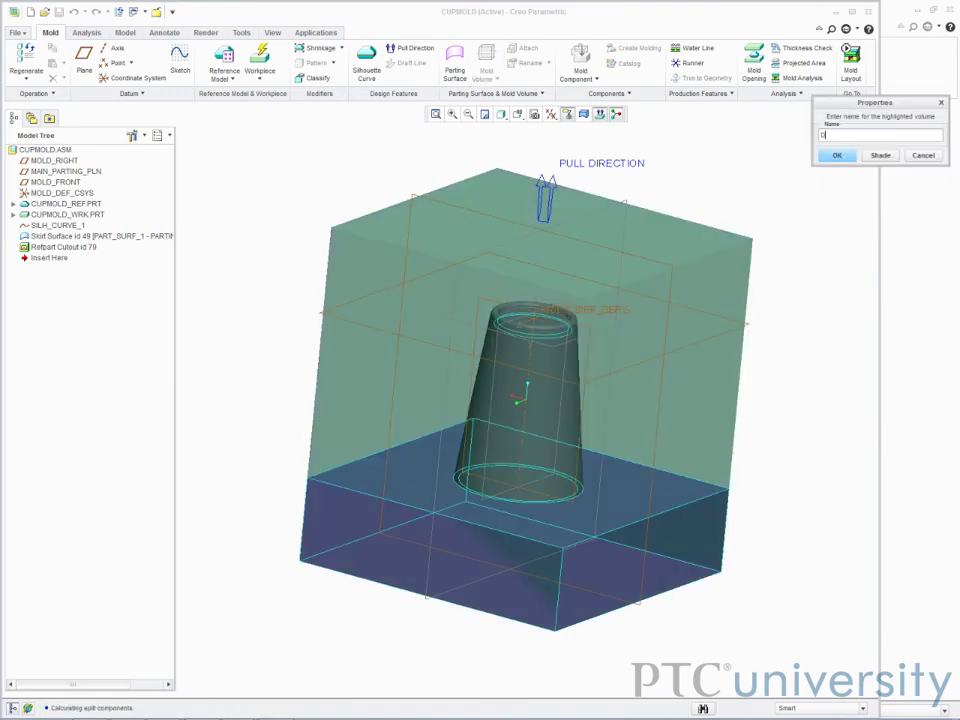
pyautogui.write('upCore')
pyautogui.press('Return')
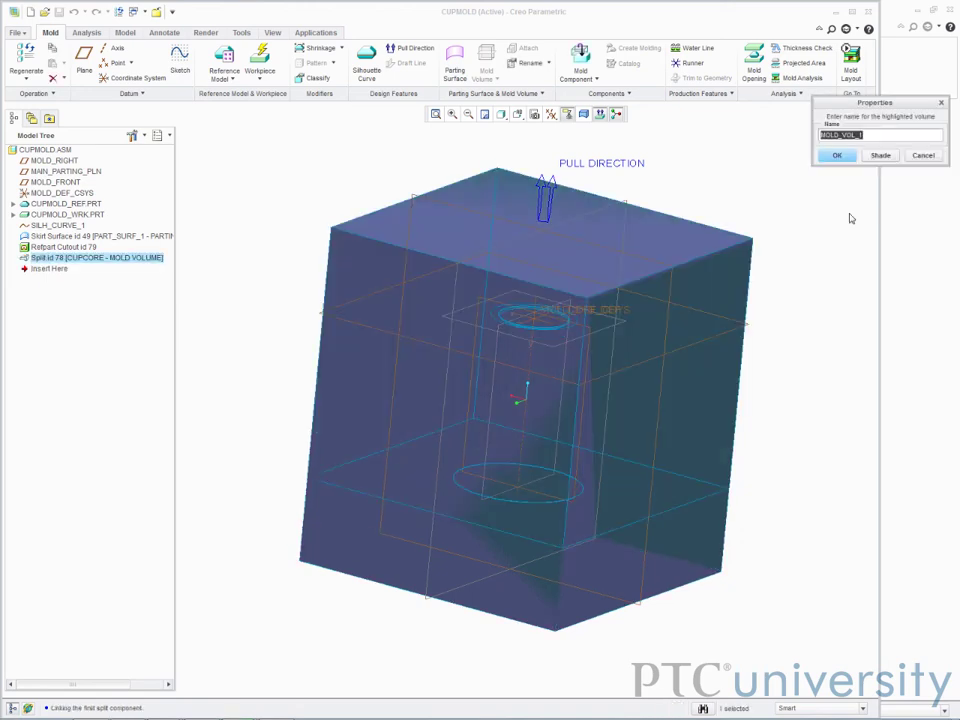
pyautogui.write('CupCavity')
pyautogui.press('Return')
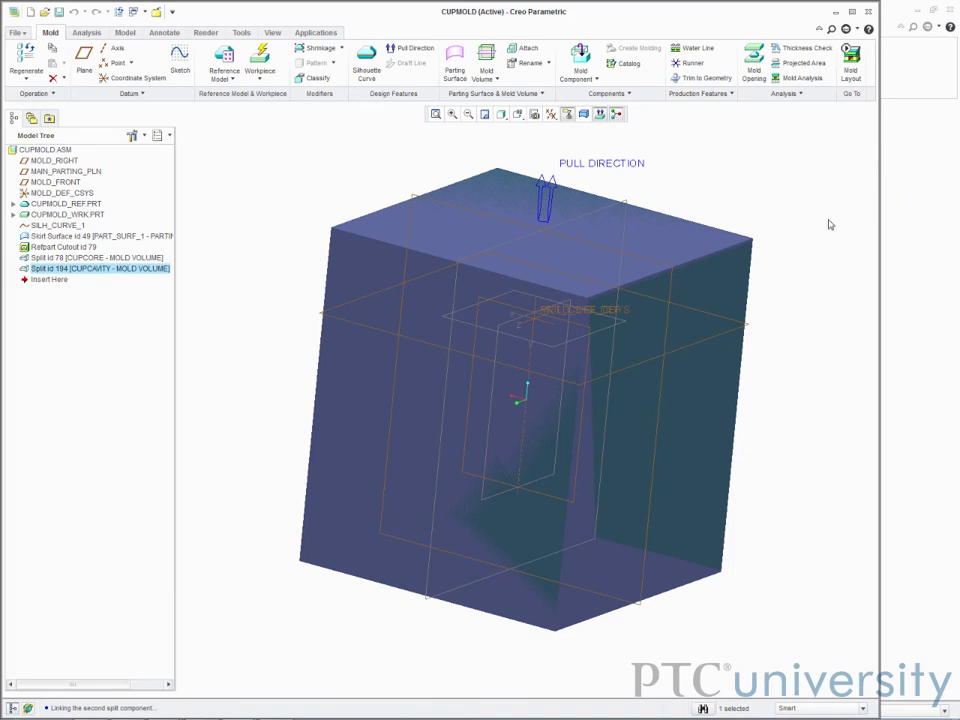
pyautogui.click(100, 257)
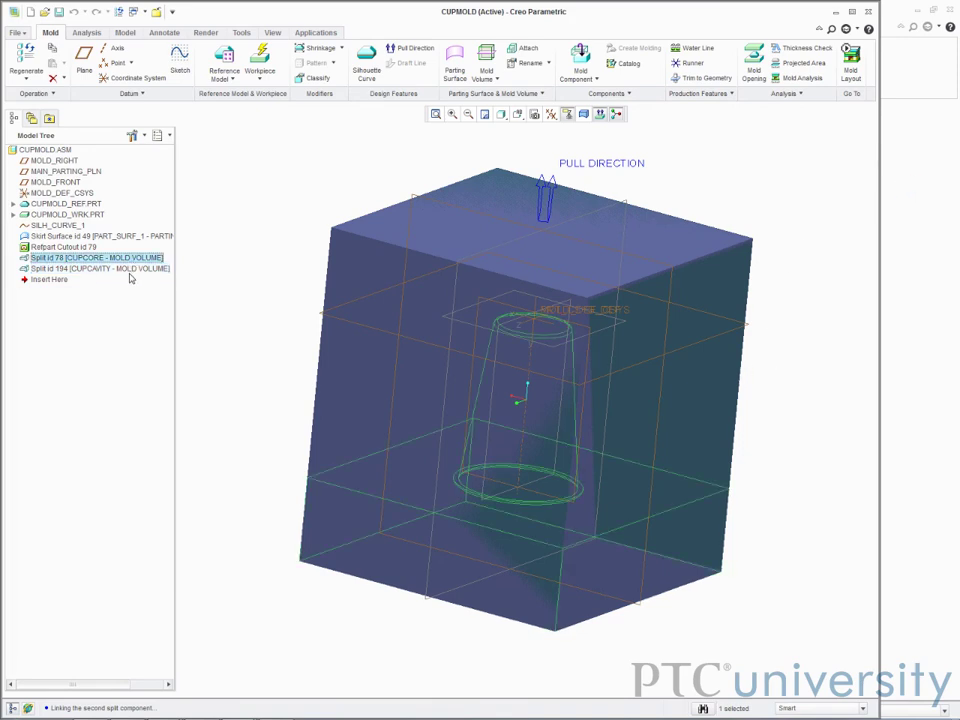
pyautogui.click(124, 268)
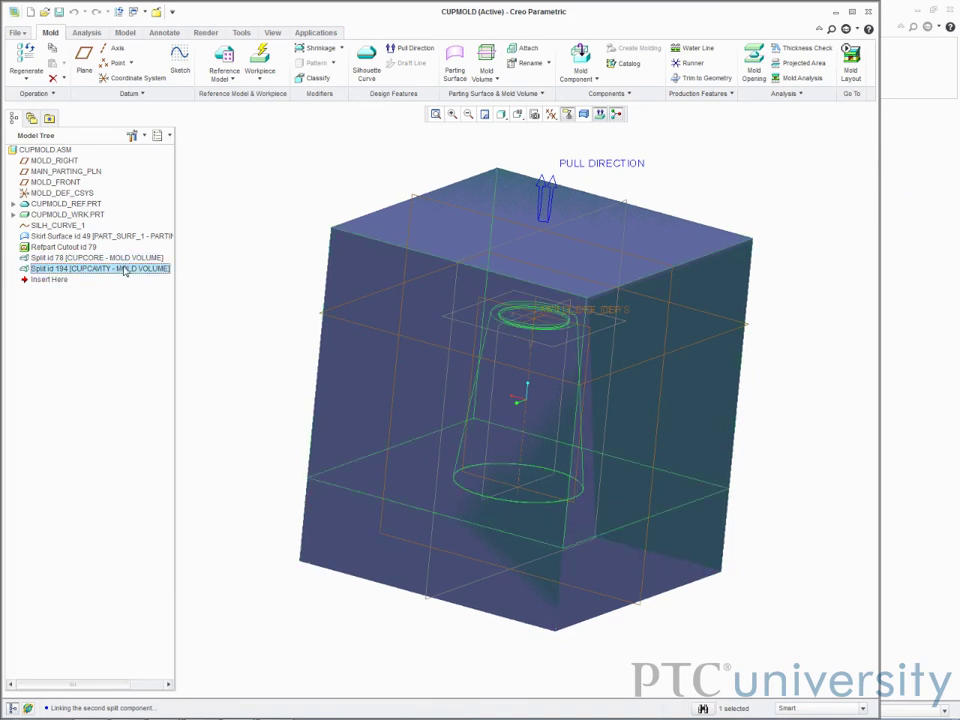
# Step: Extract CUPCORE and CUPCAVITY parts from both volumes using the inlbs_part_solid.prt template
pyautogui.click(294, 260)
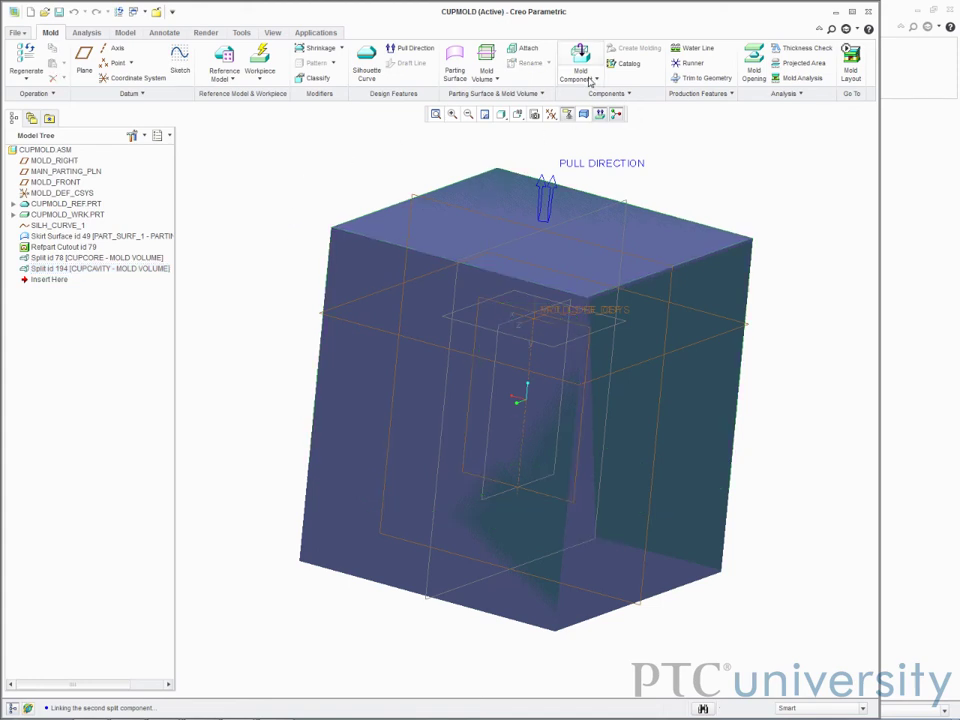
pyautogui.click(590, 80)
pyautogui.click(578, 128)
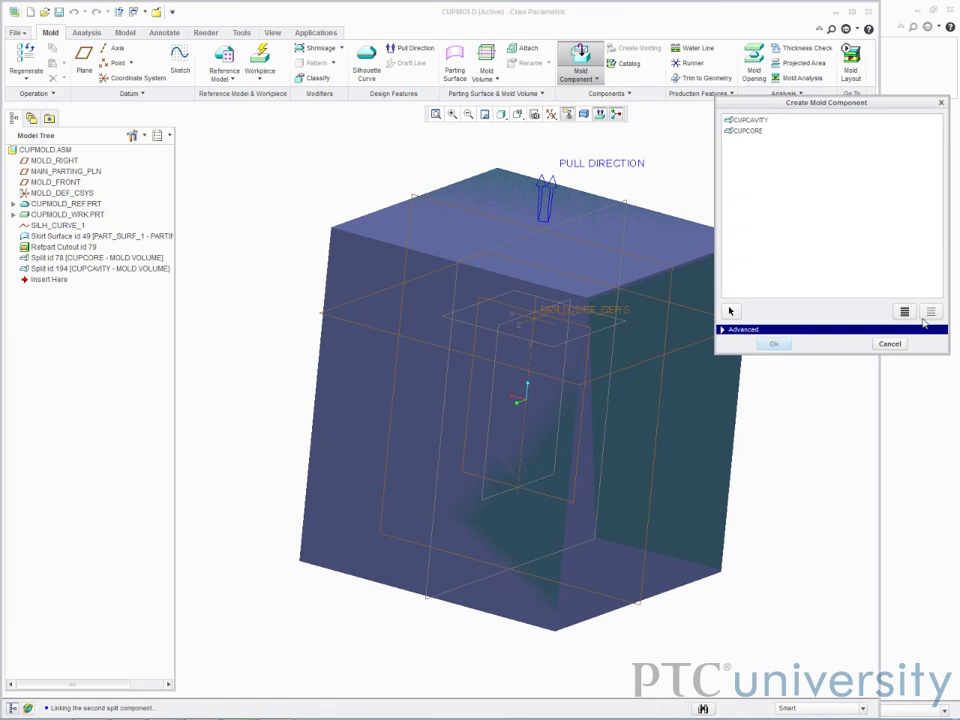
pyautogui.click(904, 312)
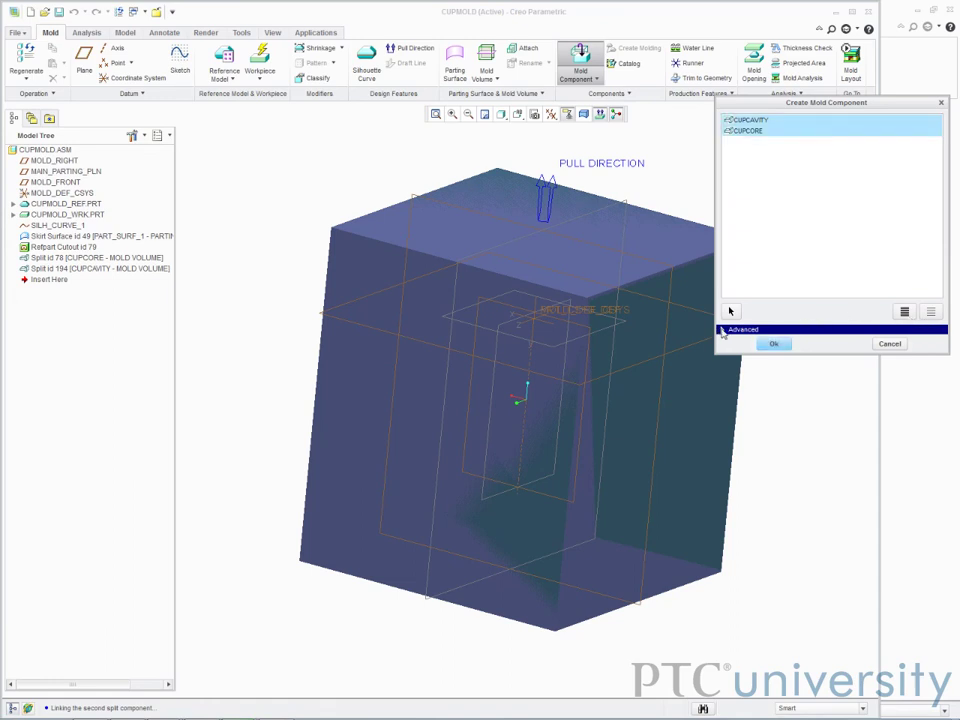
pyautogui.click(721, 330)
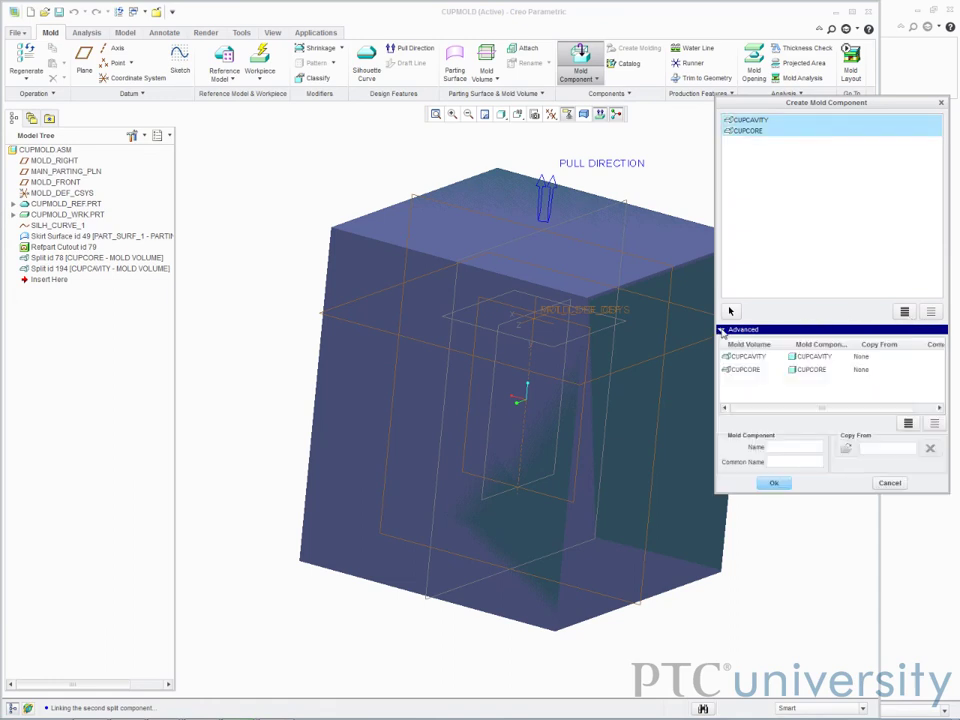
pyautogui.click(908, 424)
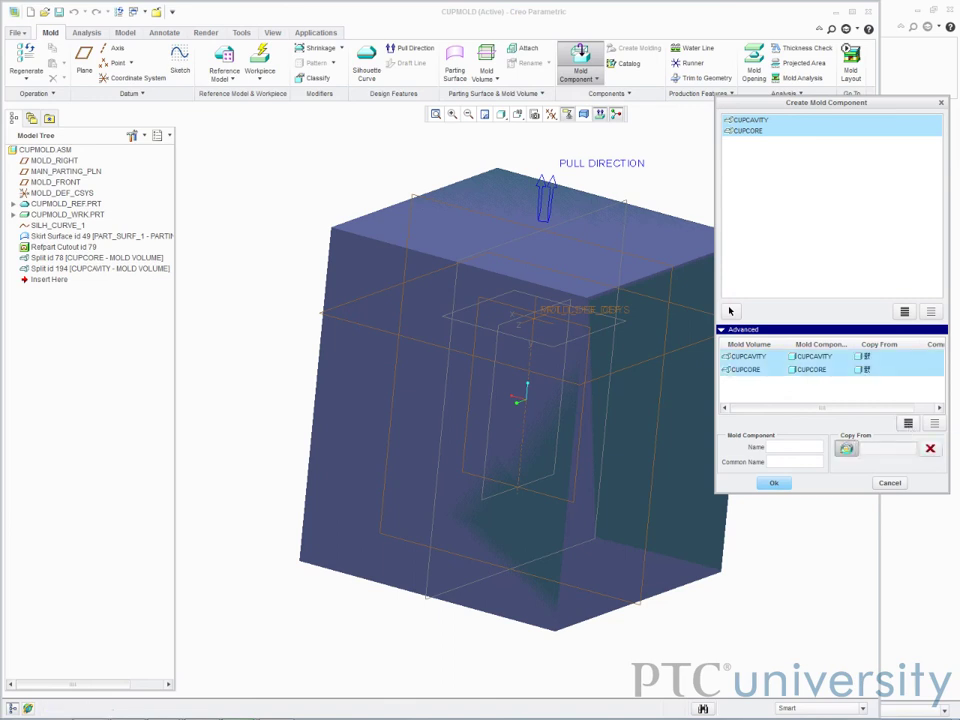
pyautogui.click(846, 450)
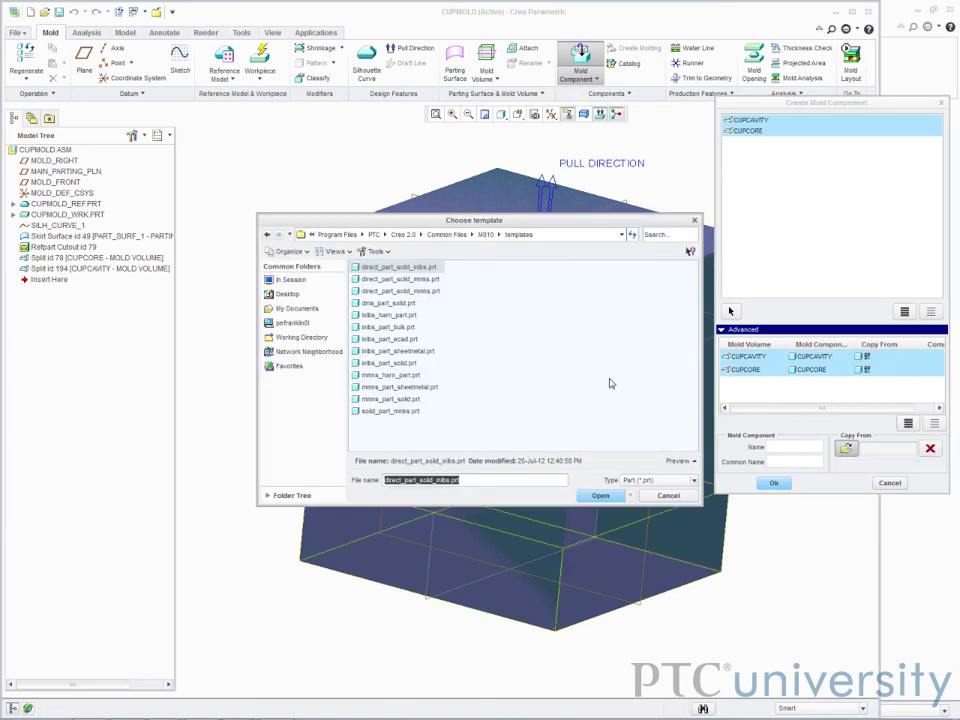
pyautogui.click(375, 365)
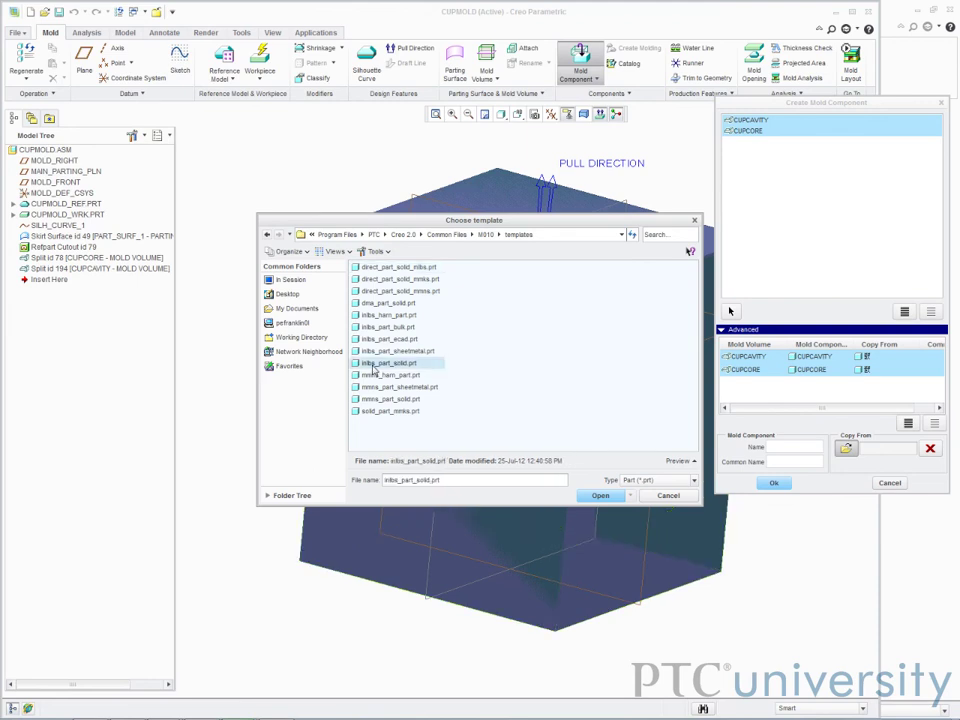
pyautogui.doubleClick(375, 366)
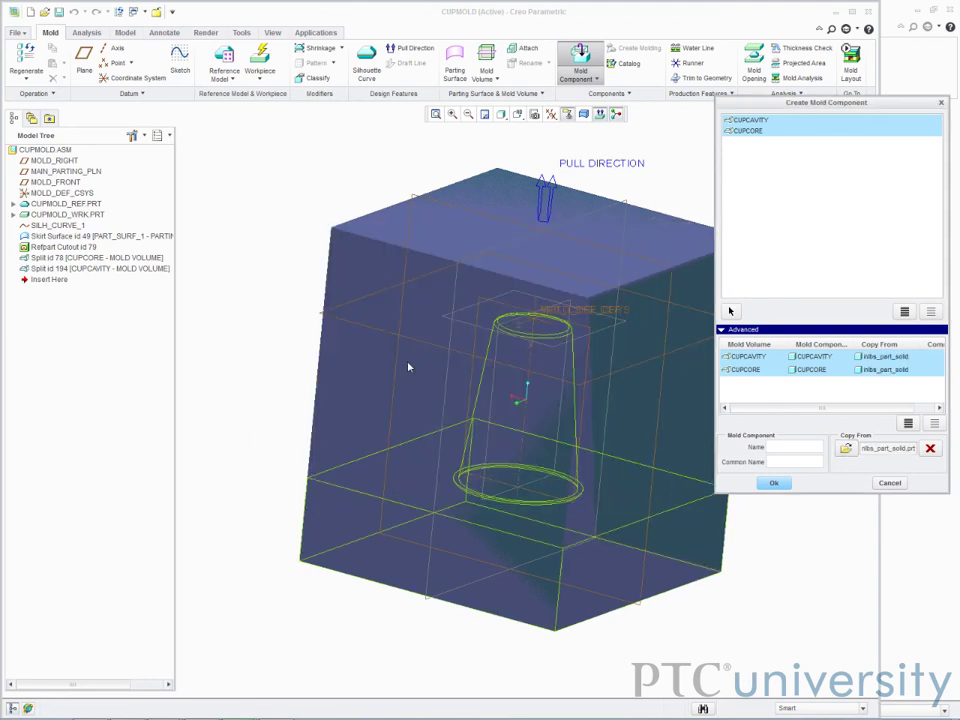
pyautogui.click(775, 485)
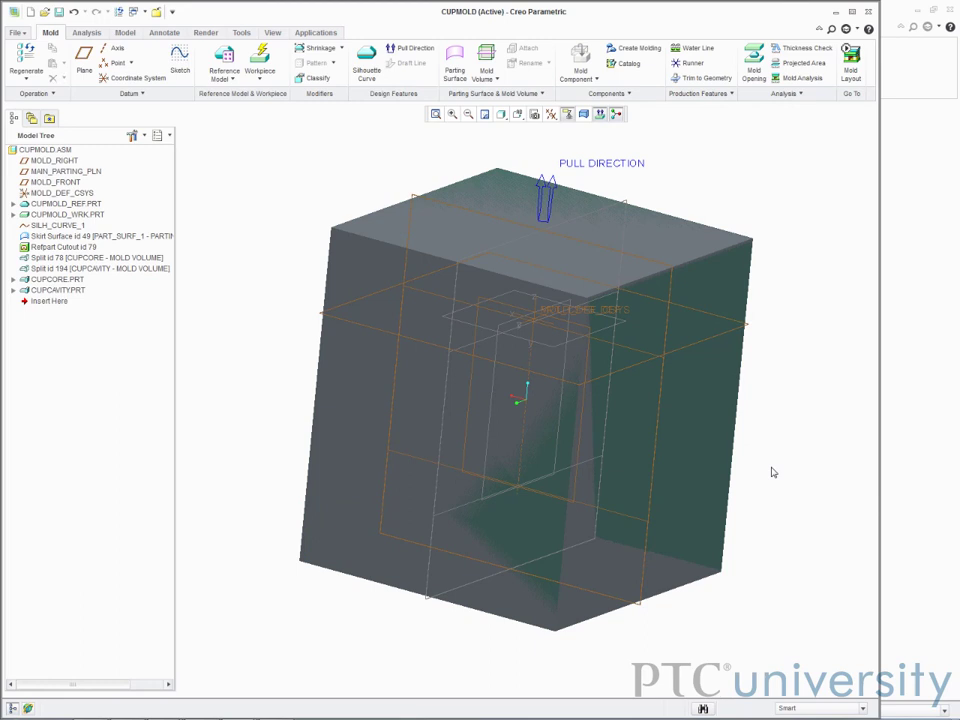
pyautogui.click(28, 283)
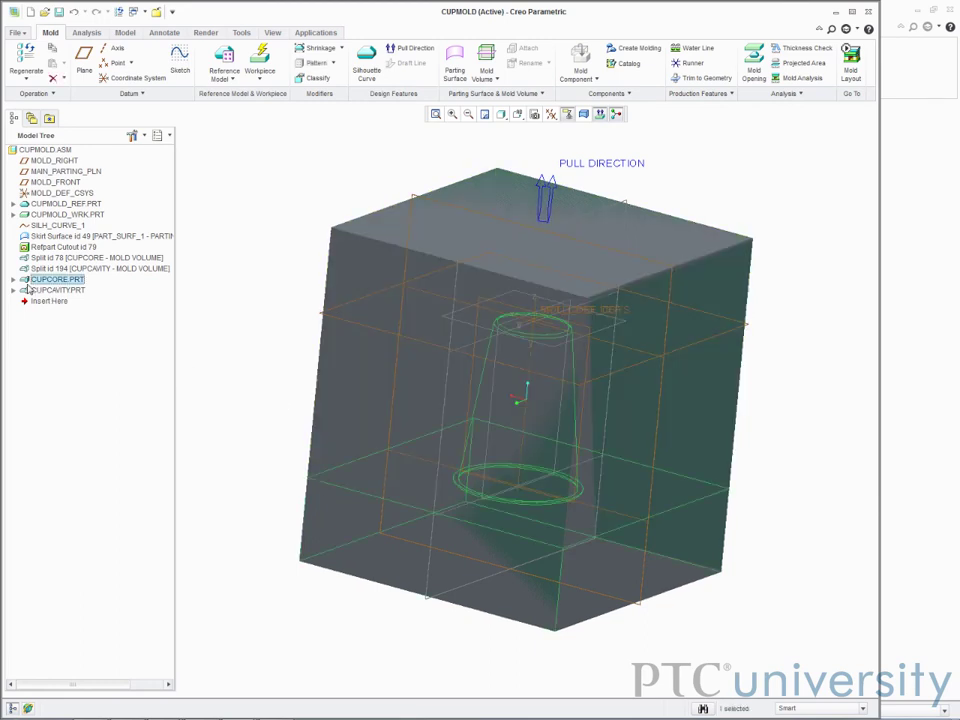
pyautogui.click(35, 290)
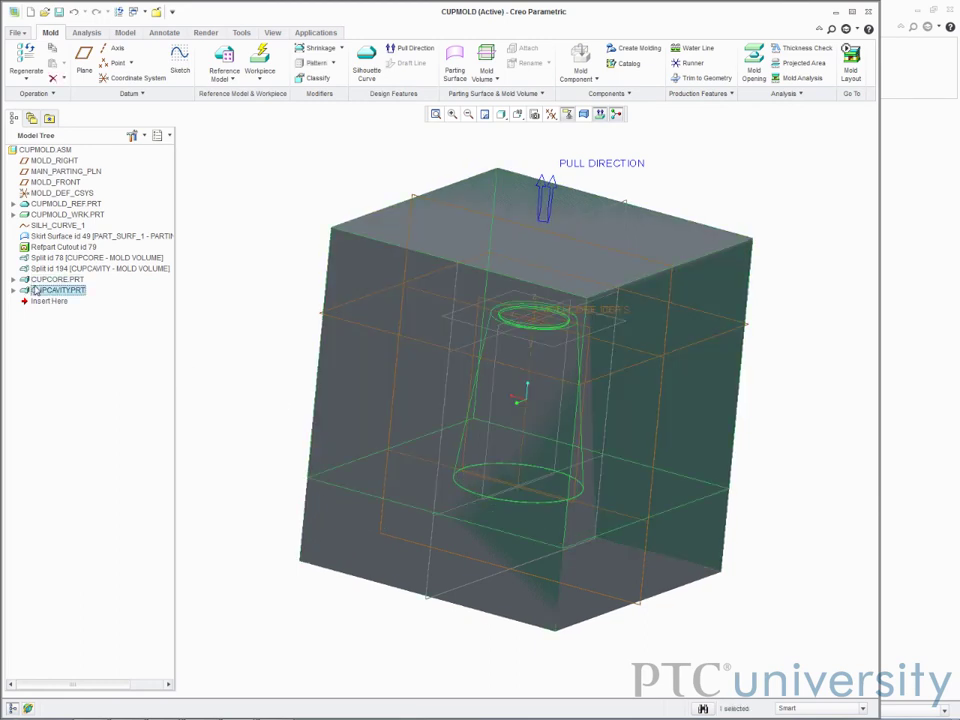